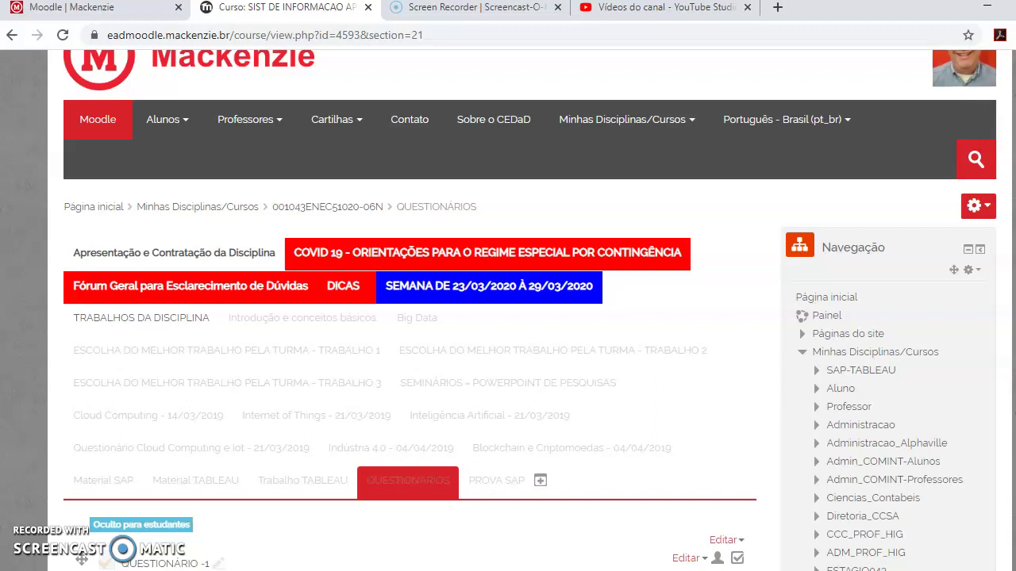
- Turn the course's editing mode off and back on
{"action": "scroll", "coordinate": [530, 310], "scroll_direction": "down", "scroll_amount": 2}
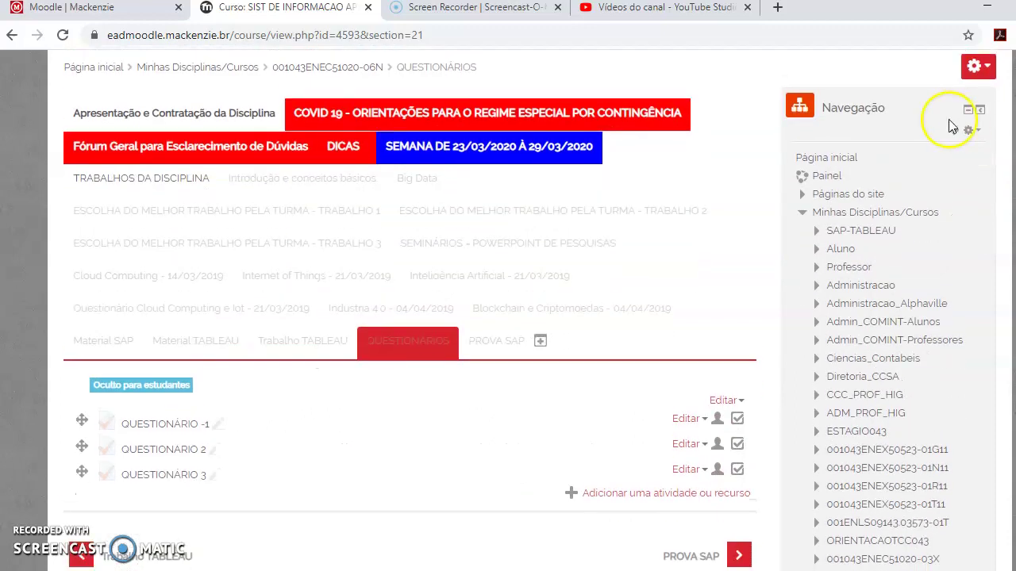
{"action": "left_click", "coordinate": [984, 75]}
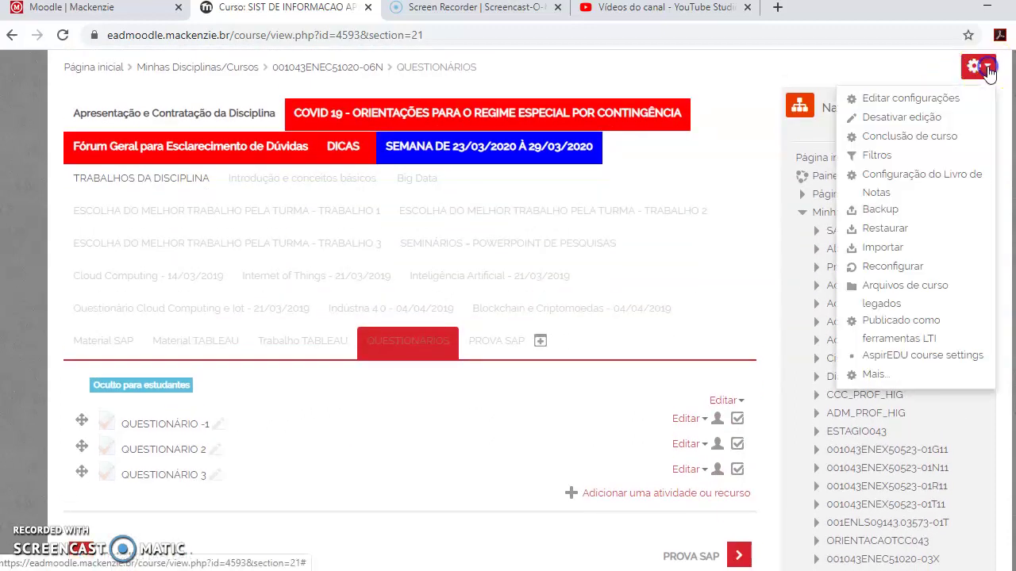
{"action": "left_click", "coordinate": [900, 120]}
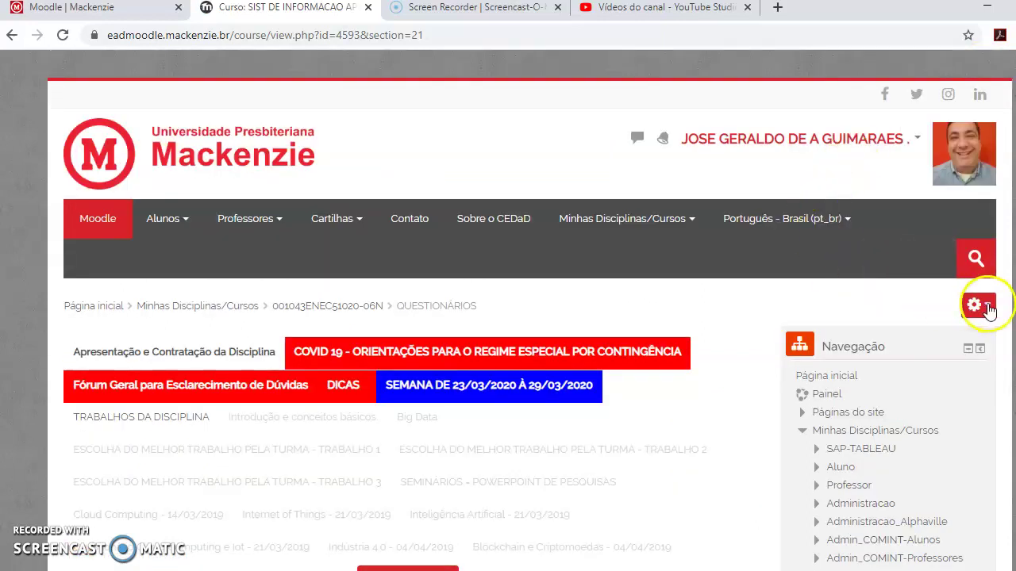
{"action": "left_click", "coordinate": [978, 305]}
{"action": "left_click", "coordinate": [889, 356]}
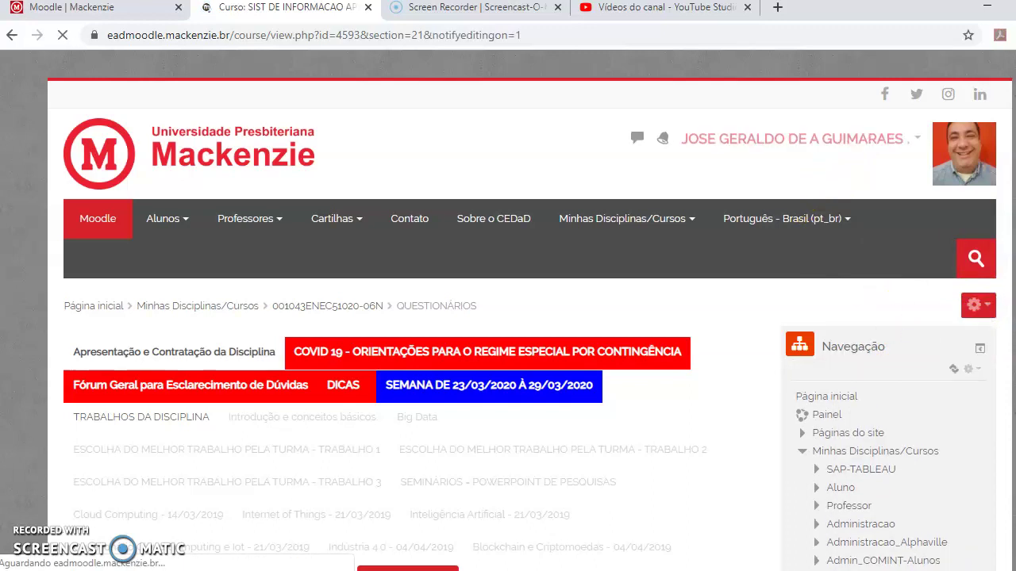
- Open QUESTIONARIO 2 from the QUESTIONÁRIOS section and view its report of student attempts
{"action": "scroll", "coordinate": [508, 310], "scroll_direction": "up", "scroll_amount": 1}
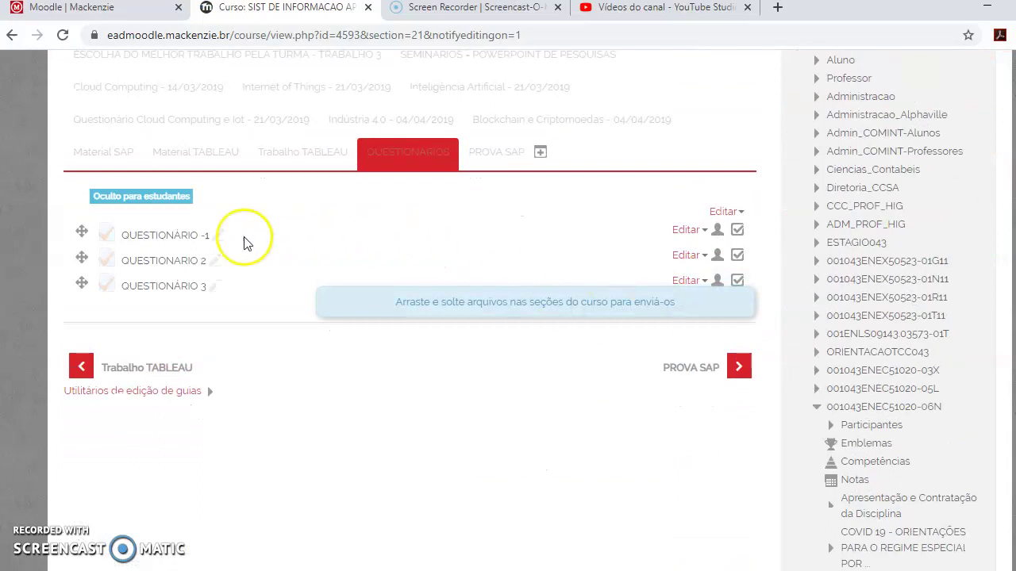
{"action": "left_click", "coordinate": [181, 262]}
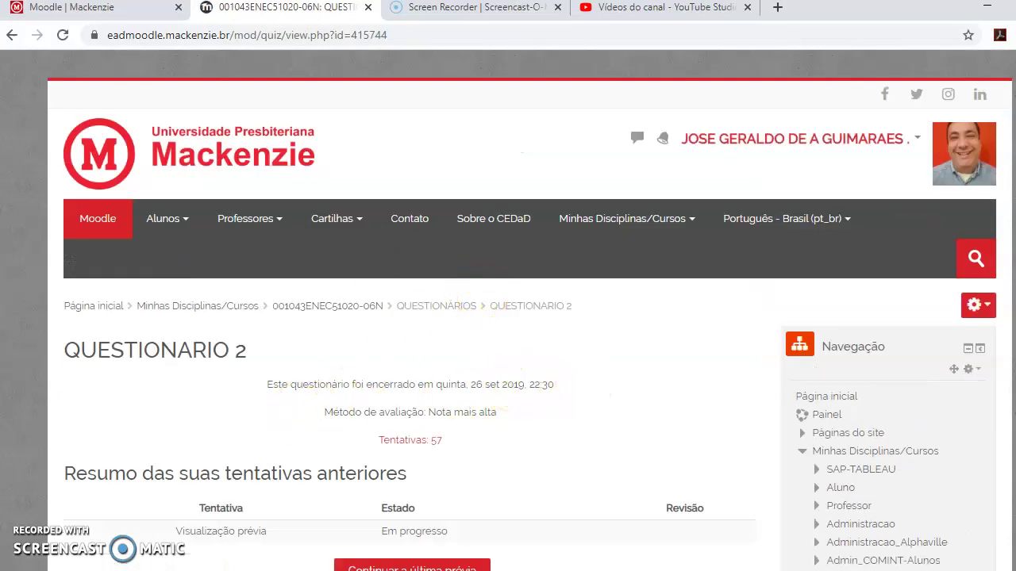
{"action": "scroll", "coordinate": [482, 214], "scroll_direction": "down", "scroll_amount": 3}
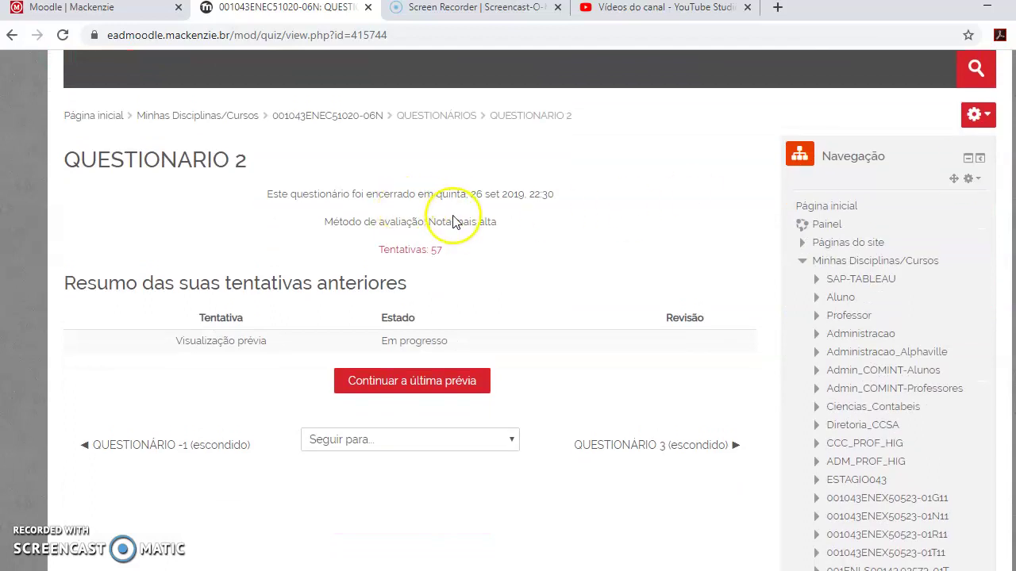
{"action": "left_click", "coordinate": [409, 254]}
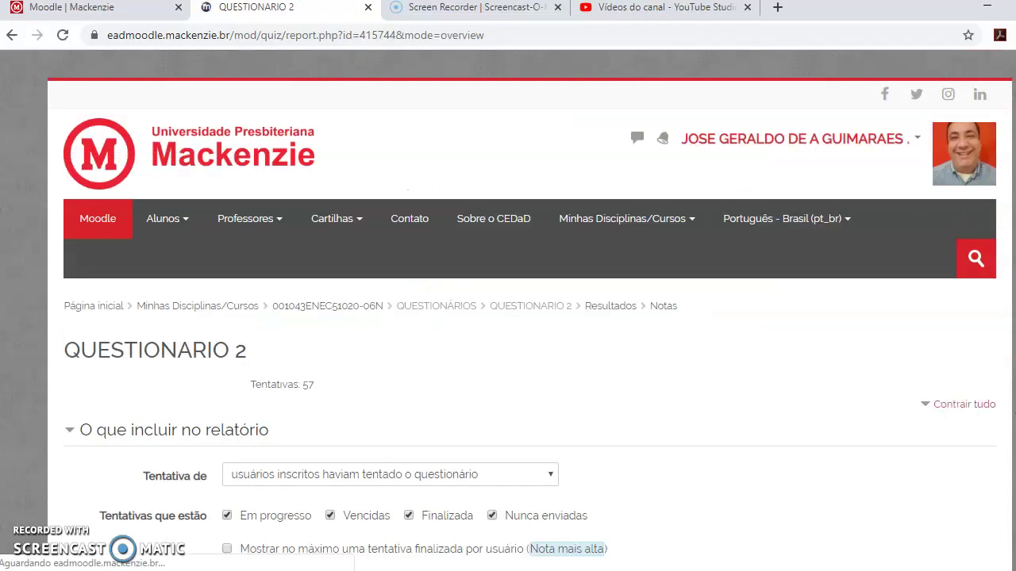
- Set the report to include attempts from "todos os usuário que tem" and display it
{"action": "scroll", "coordinate": [530, 309], "scroll_direction": "down", "scroll_amount": 4}
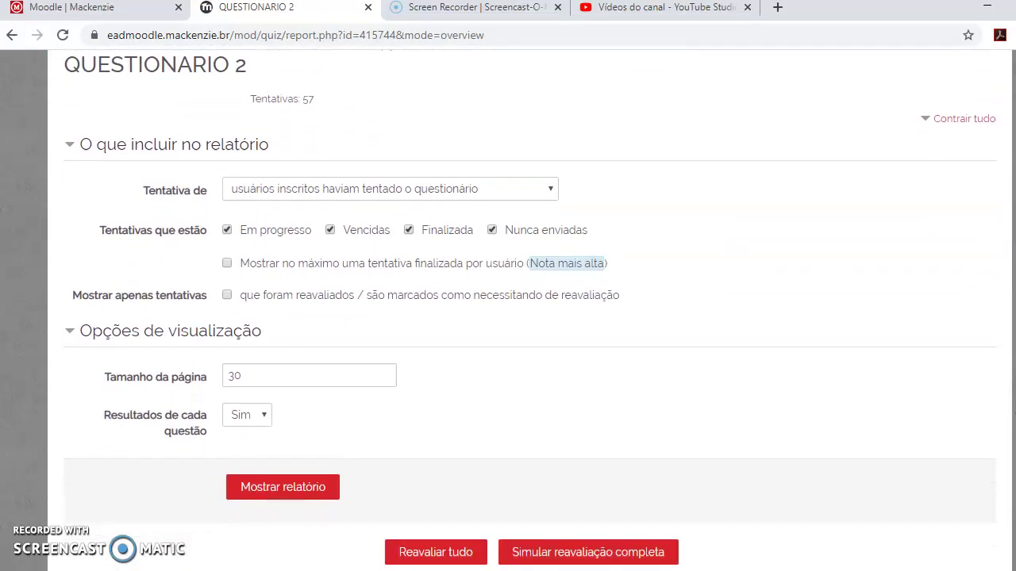
{"action": "left_click", "coordinate": [543, 189]}
{"action": "left_click", "coordinate": [298, 250]}
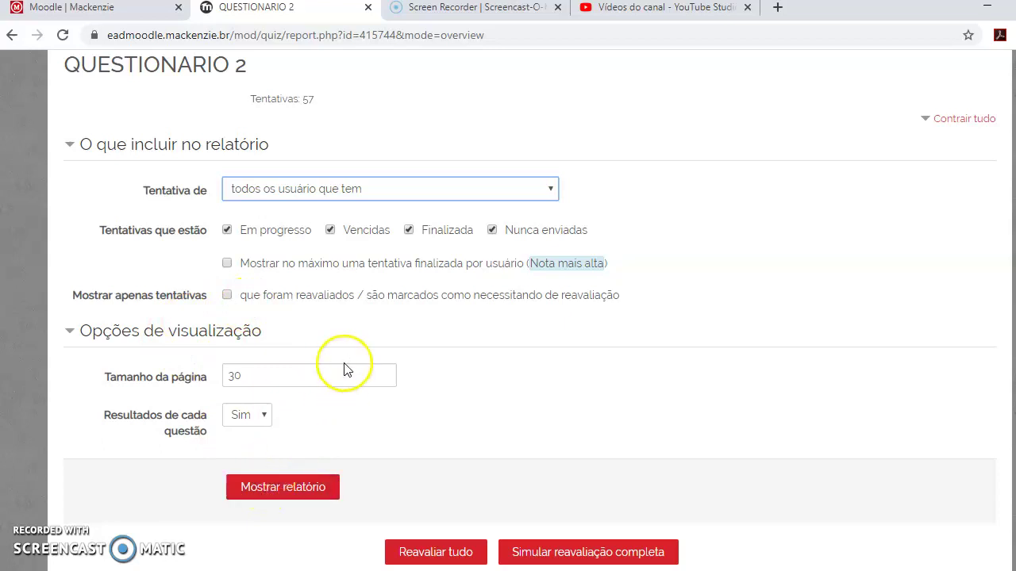
{"action": "left_click", "coordinate": [297, 491]}
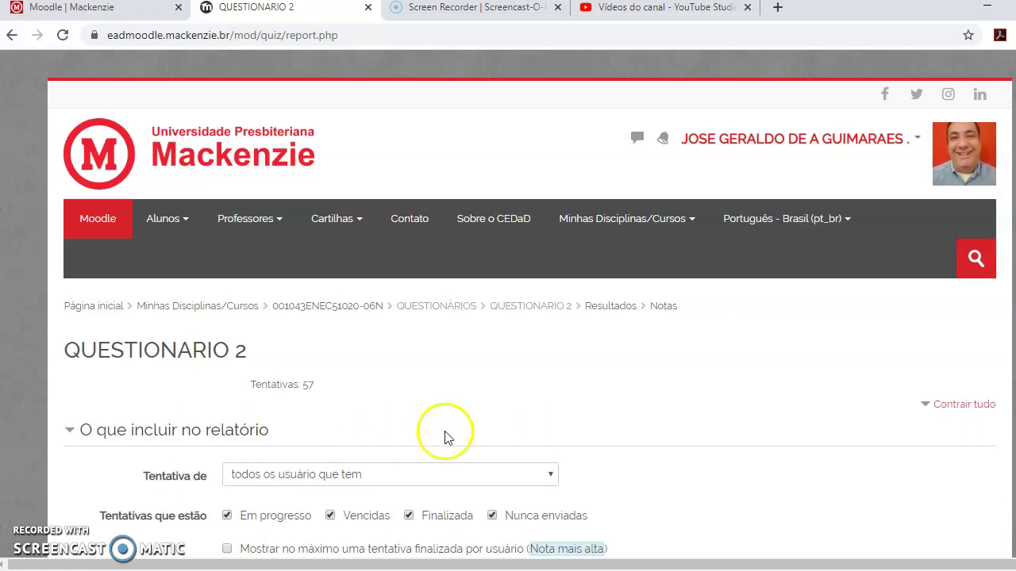
- Look through the results table and review the first student's answer to Q. 1, closing the review when finished
{"action": "scroll", "coordinate": [1009, 136], "scroll_direction": "down", "scroll_amount": 1}
{"action": "scroll", "coordinate": [1009, 136], "scroll_direction": "down", "scroll_amount": 11}
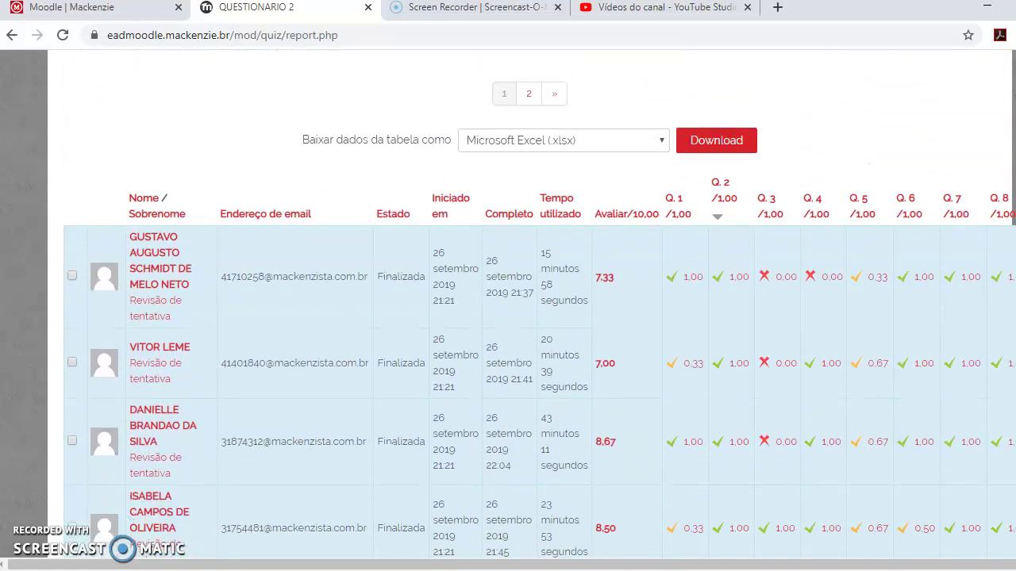
{"action": "scroll", "coordinate": [1009, 136], "scroll_direction": "down", "scroll_amount": 3}
{"action": "scroll", "coordinate": [1009, 136], "scroll_direction": "up", "scroll_amount": 2}
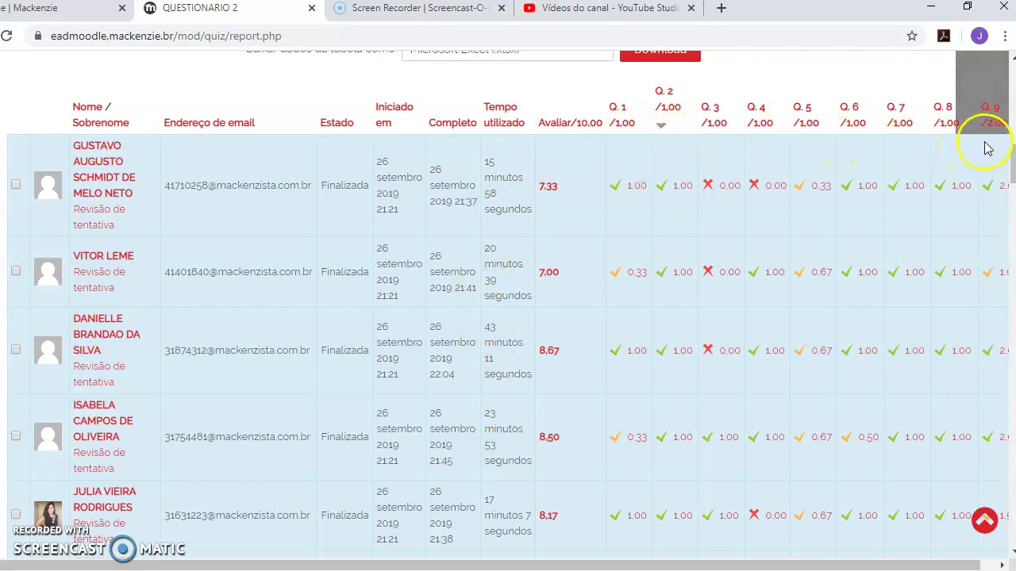
{"action": "left_click", "coordinate": [618, 190]}
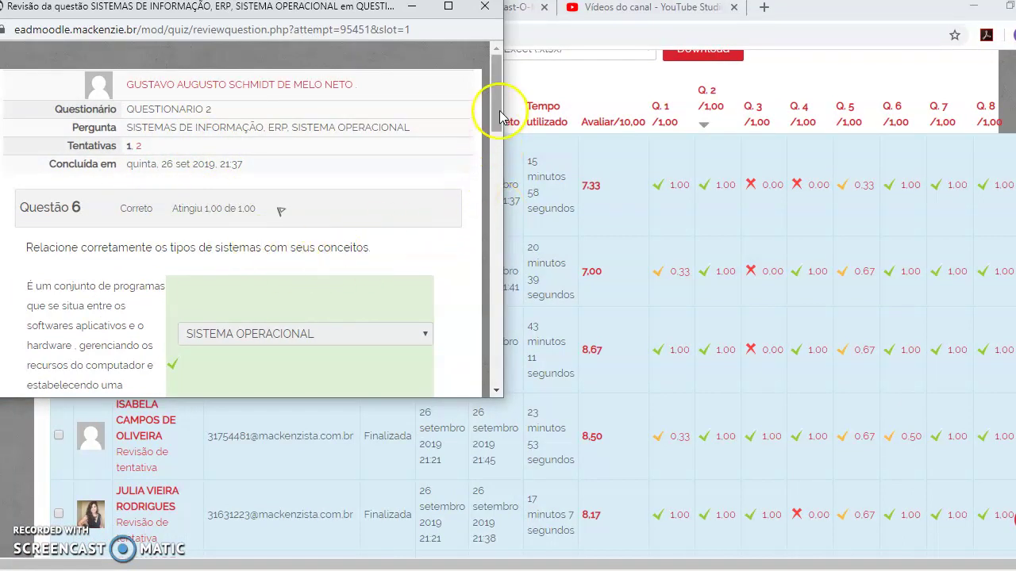
{"action": "left_click_drag", "start_coordinate": [500, 115], "coordinate": [503, 163]}
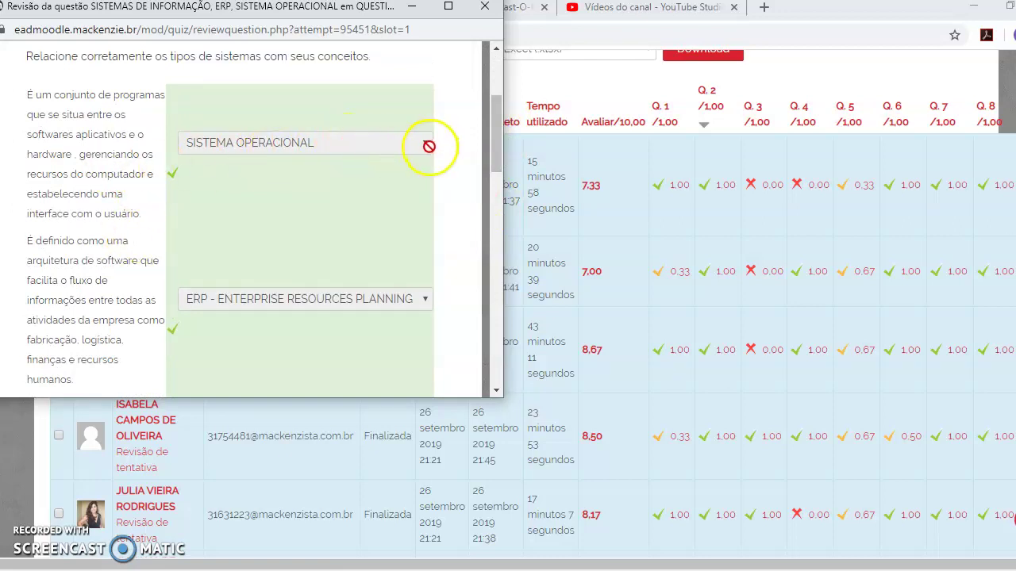
{"action": "left_click_drag", "start_coordinate": [488, 130], "coordinate": [493, 229]}
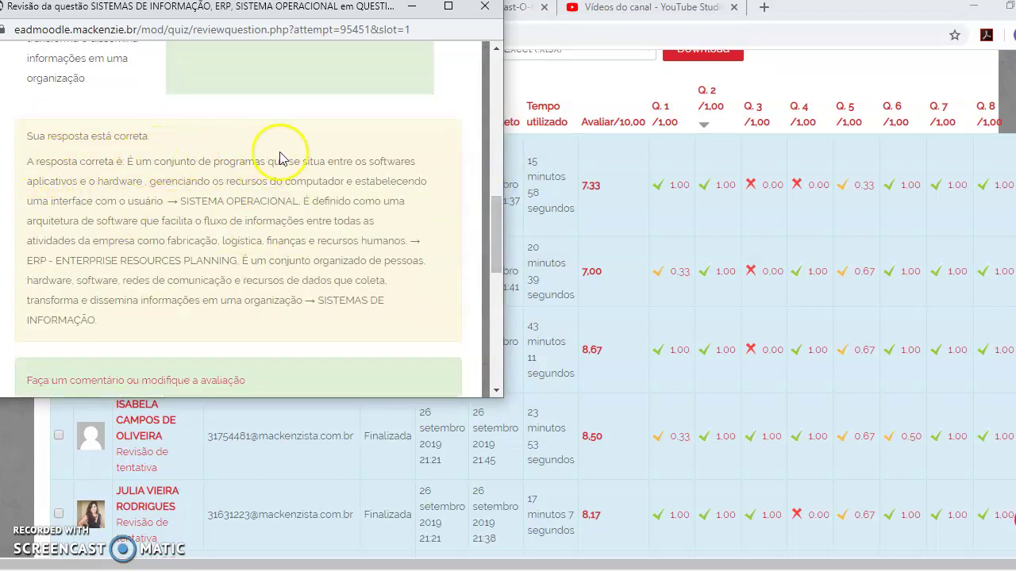
{"action": "left_click_drag", "start_coordinate": [492, 242], "coordinate": [495, 199]}
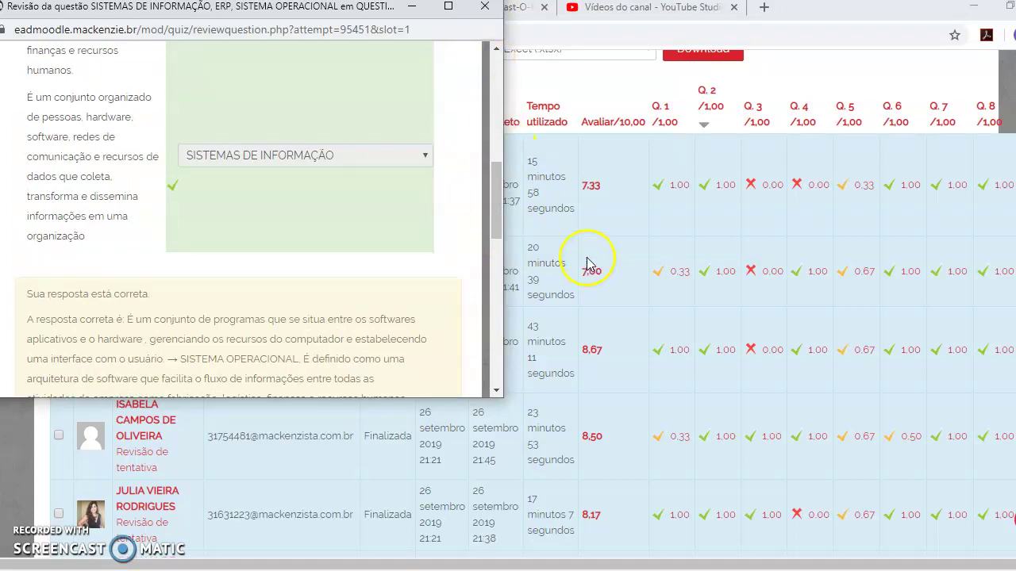
{"action": "left_click", "coordinate": [484, 10]}
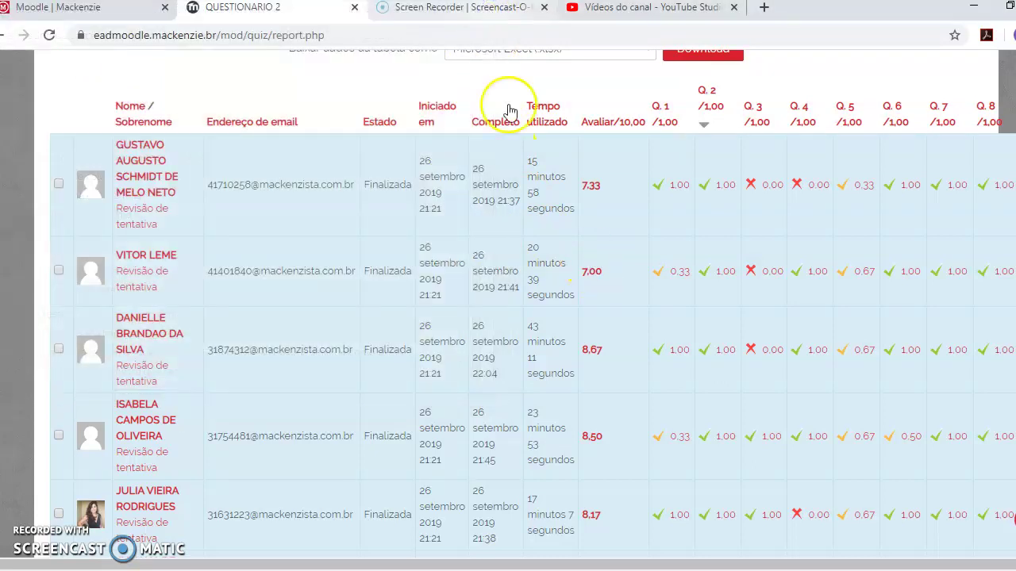
- Review the first student's Q. 3 answer on DATAWAREHOUSE against the correct answer and close the review
{"action": "left_click", "coordinate": [753, 188]}
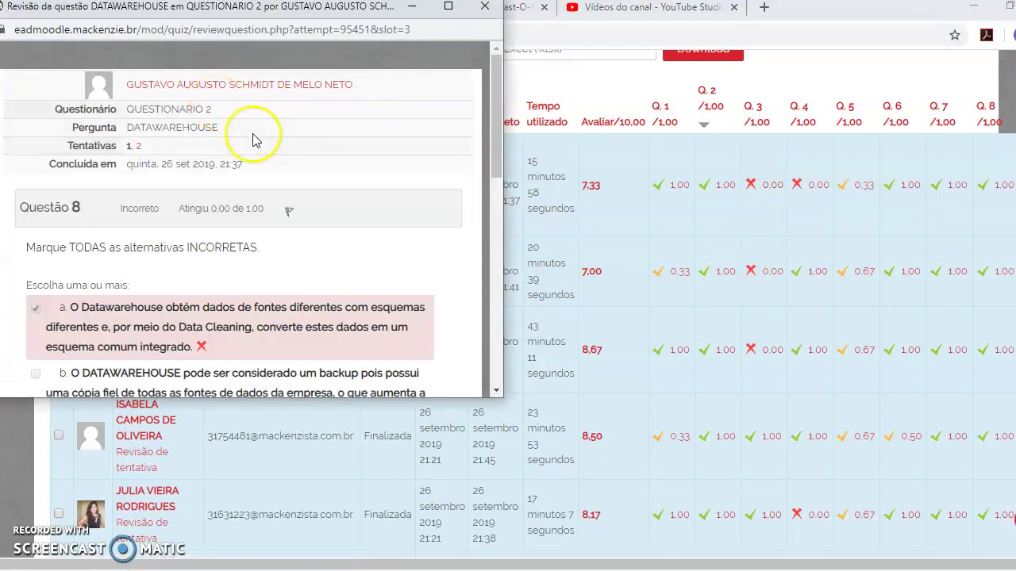
{"action": "left_click_drag", "start_coordinate": [488, 129], "coordinate": [510, 204]}
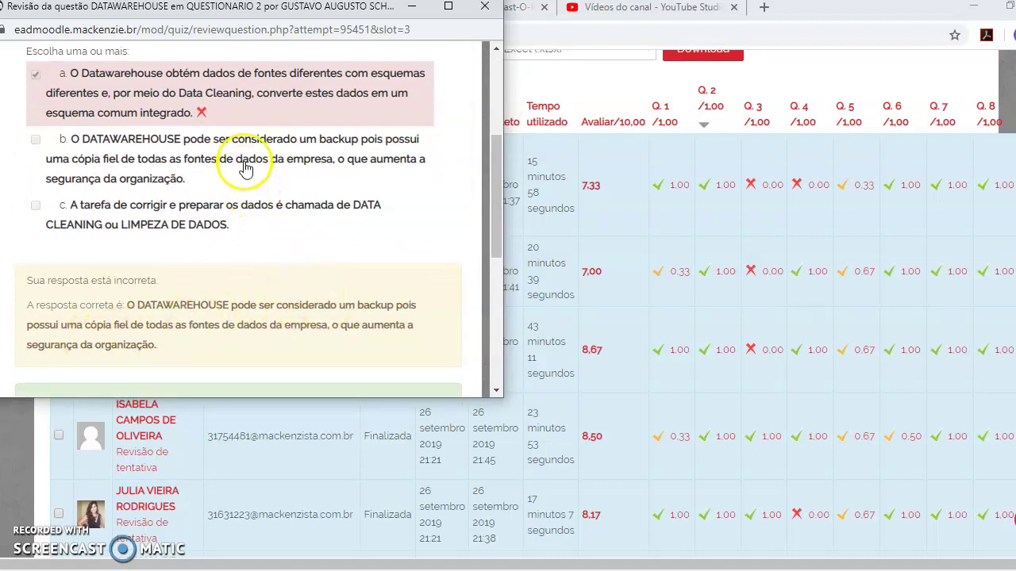
{"action": "left_click_drag", "start_coordinate": [486, 239], "coordinate": [492, 177]}
{"action": "left_click", "coordinate": [484, 8]}
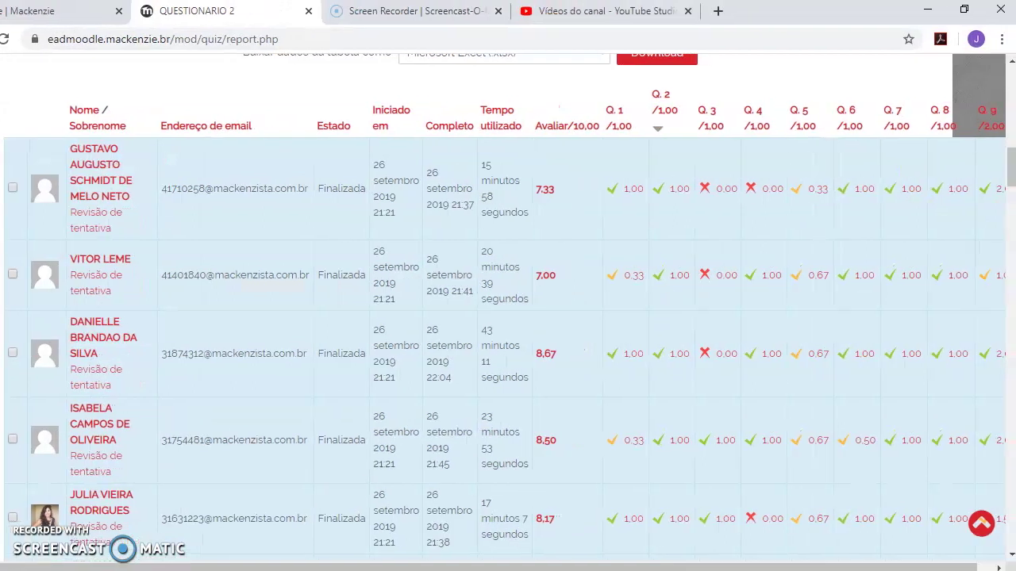
- Review the second student's essay answer to Q. 9, including the response history and grader's comment, and close the review
{"action": "left_click", "coordinate": [987, 283]}
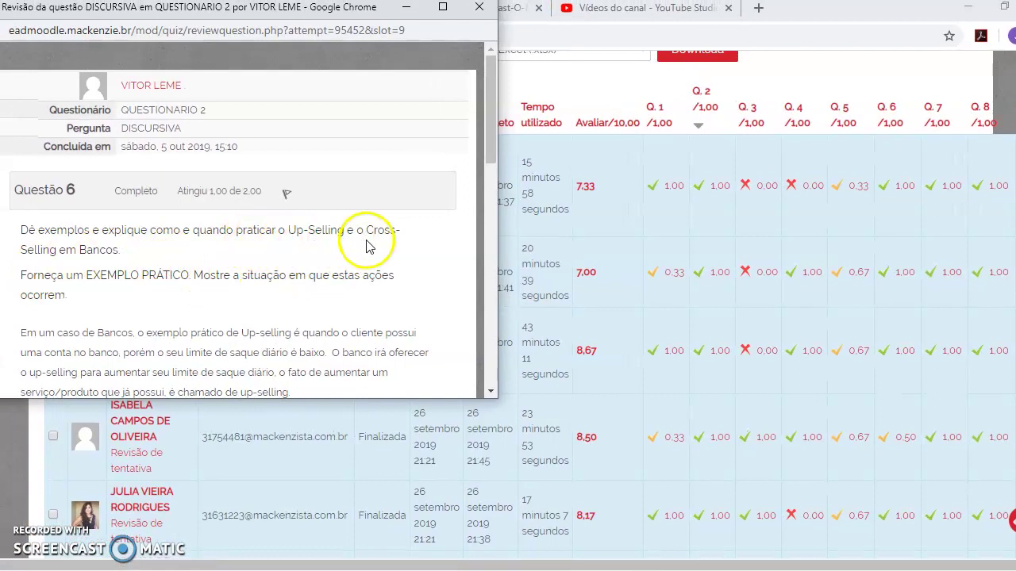
{"action": "left_click_drag", "start_coordinate": [492, 145], "coordinate": [504, 300]}
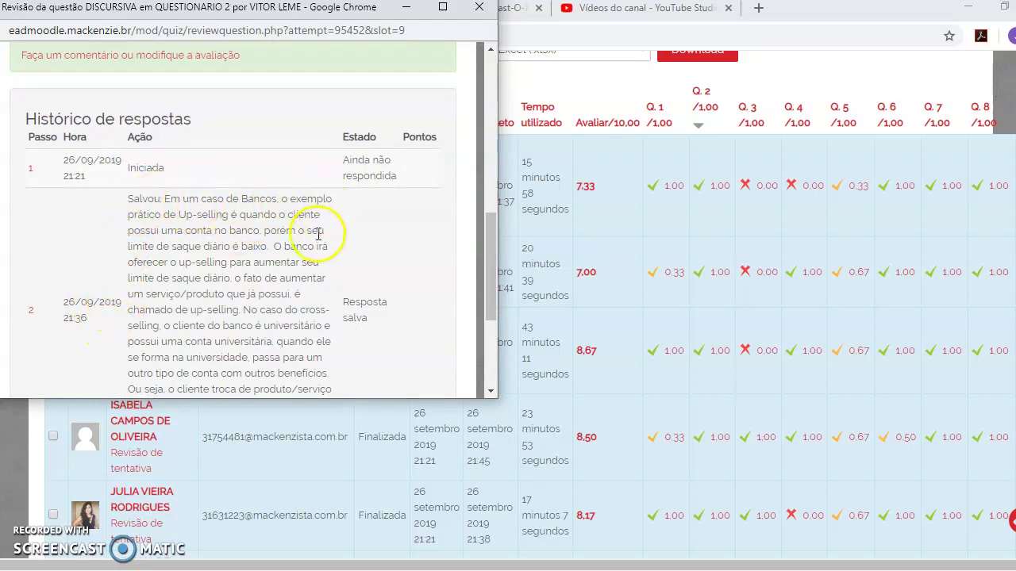
{"action": "left_click_drag", "start_coordinate": [488, 242], "coordinate": [488, 318]}
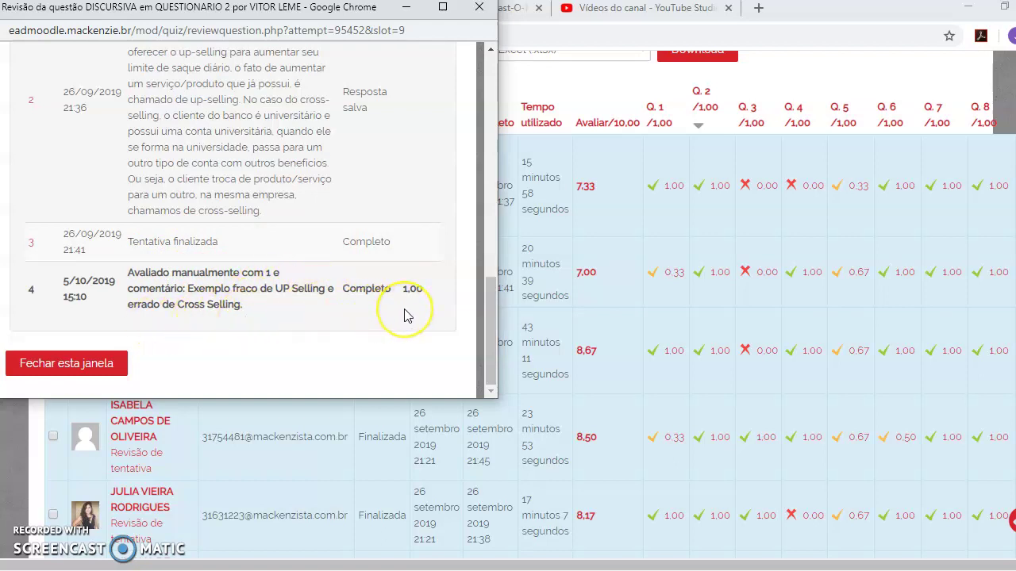
{"action": "left_click", "coordinate": [479, 7]}
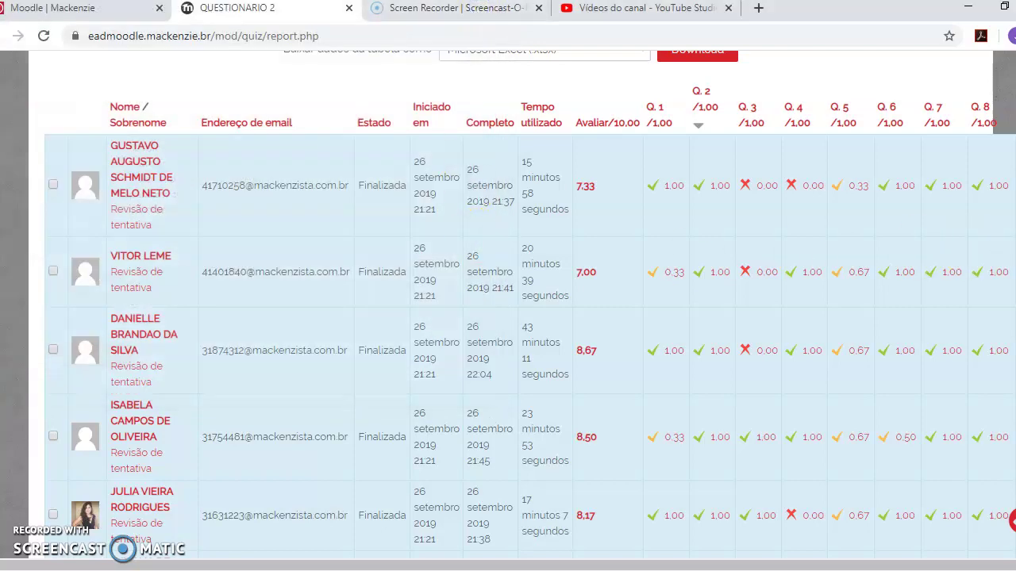
- Examine the remaining students' attempts and the chart of participants per grade range
{"action": "scroll", "coordinate": [508, 317], "scroll_direction": "down", "scroll_amount": 20}
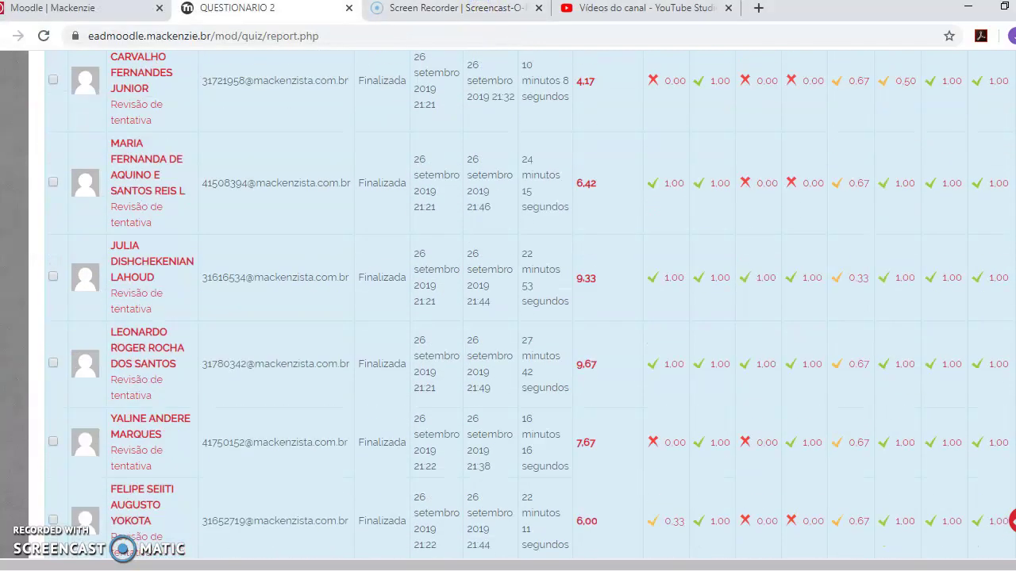
{"action": "scroll", "coordinate": [469, 408], "scroll_direction": "down", "scroll_amount": 3}
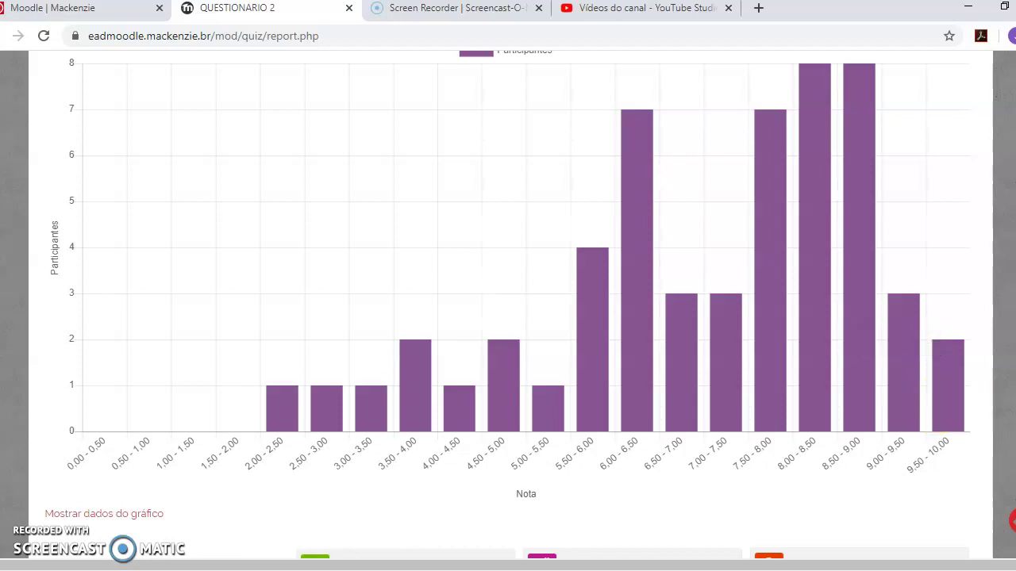
{"action": "scroll", "coordinate": [508, 301], "scroll_direction": "down", "scroll_amount": 6}
{"action": "scroll", "coordinate": [508, 302], "scroll_direction": "up", "scroll_amount": 20}
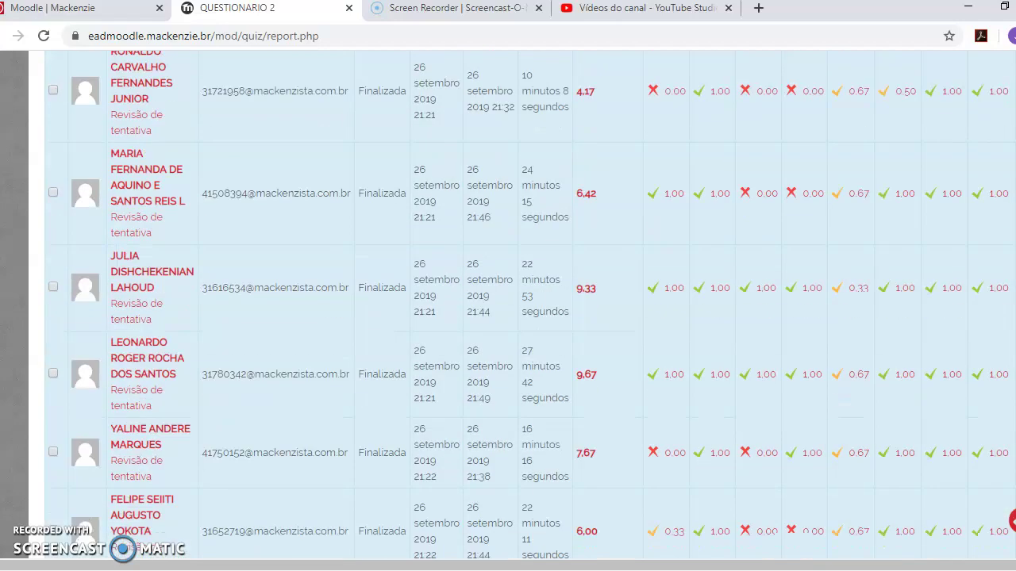
{"action": "scroll", "coordinate": [508, 302], "scroll_direction": "up", "scroll_amount": 4}
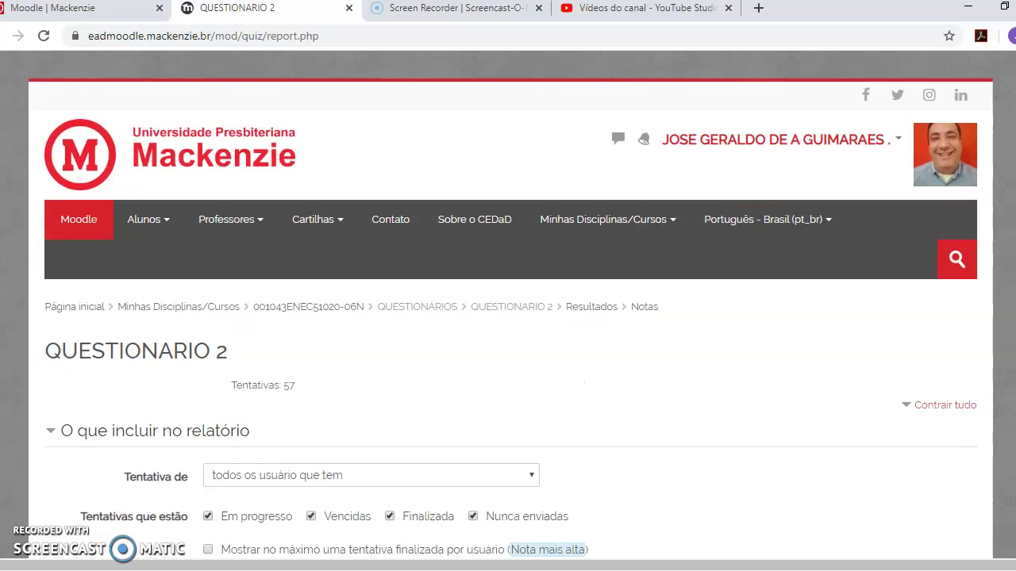
- Return to the QUESTIONÁRIOS section and add a new Questionário activity to it
{"action": "left_click", "coordinate": [455, 311]}
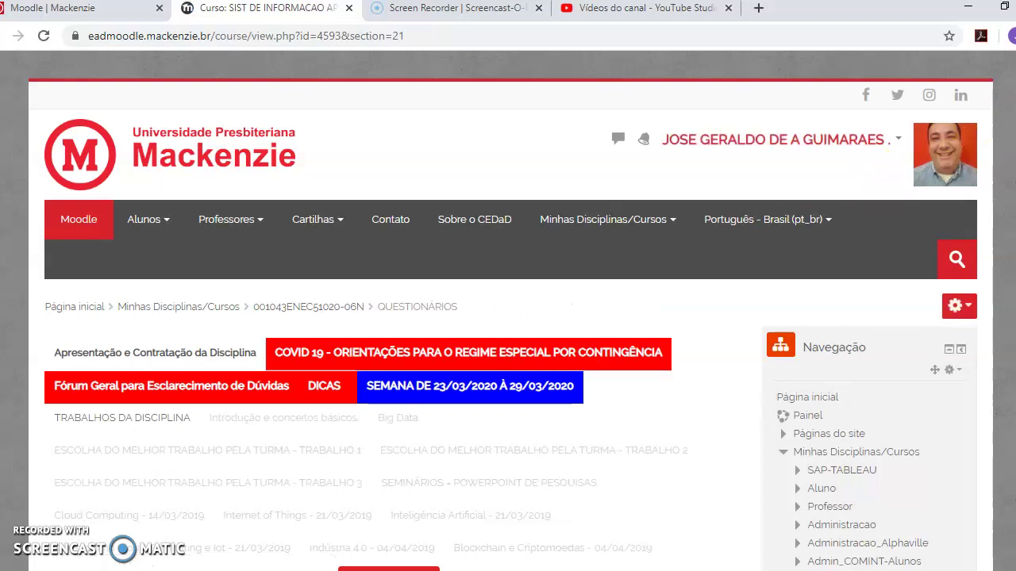
{"action": "scroll", "coordinate": [508, 318], "scroll_direction": "down", "scroll_amount": 6}
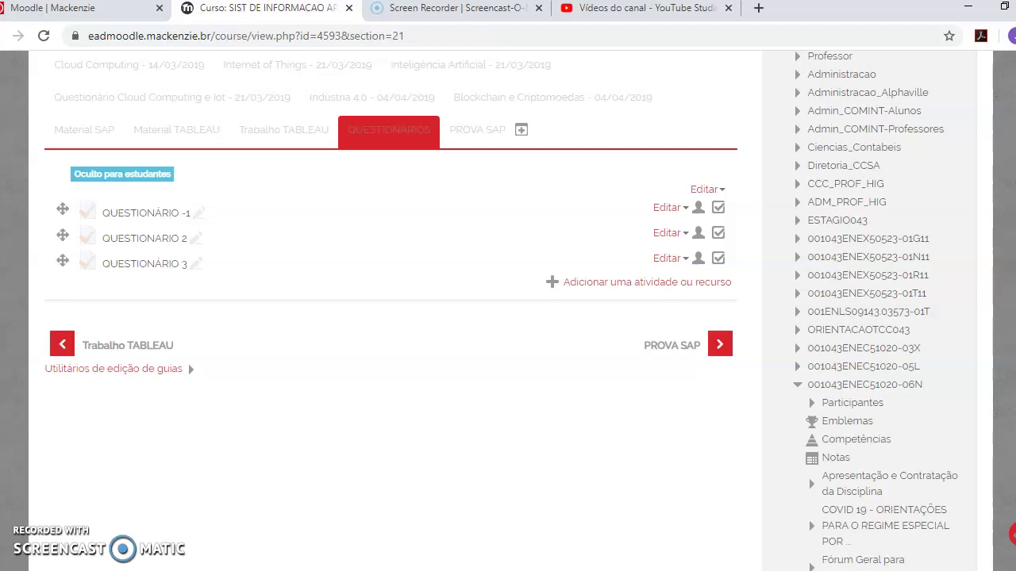
{"action": "left_click", "coordinate": [624, 292]}
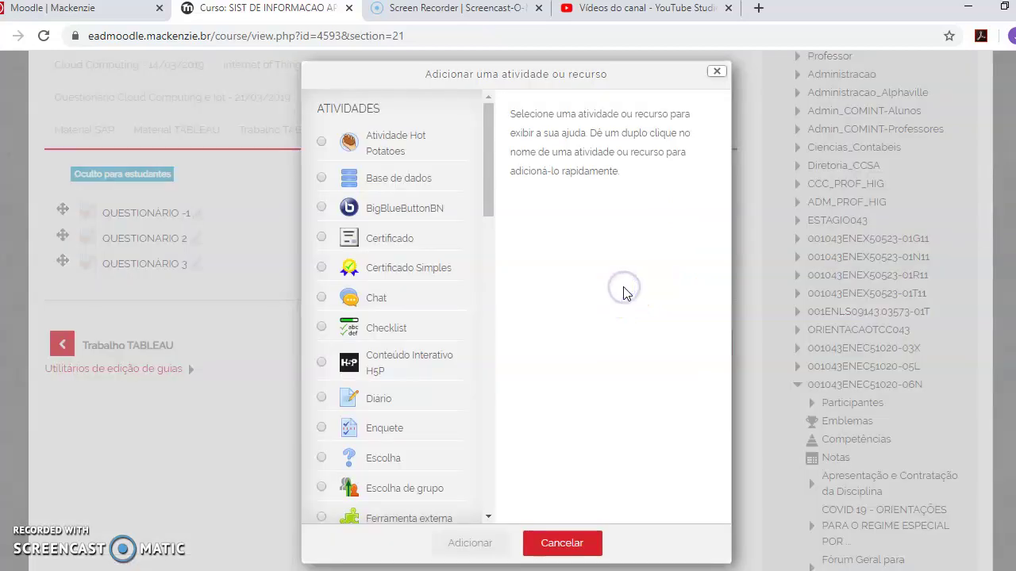
{"action": "left_click_drag", "start_coordinate": [485, 182], "coordinate": [519, 422]}
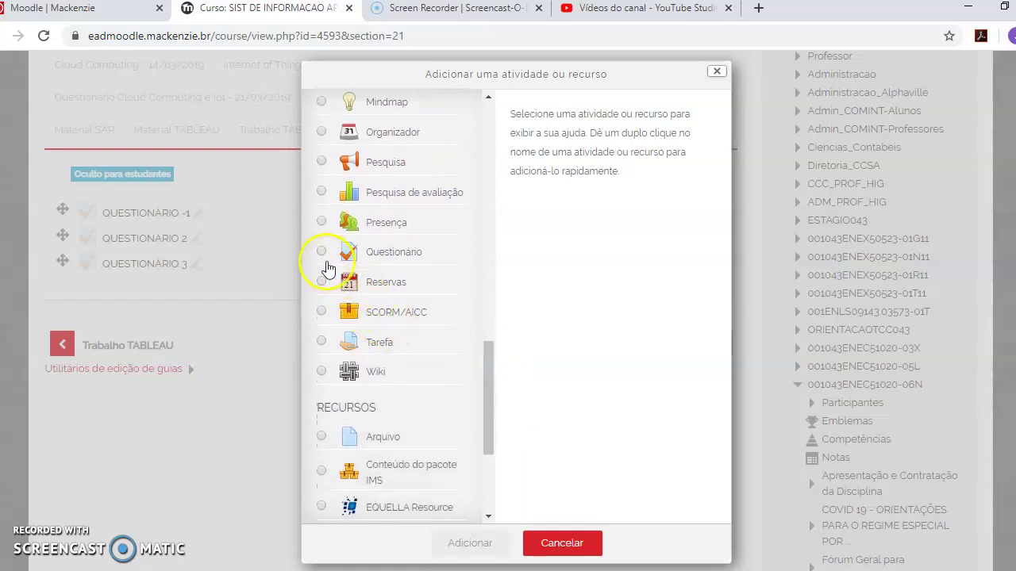
{"action": "left_click", "coordinate": [321, 251]}
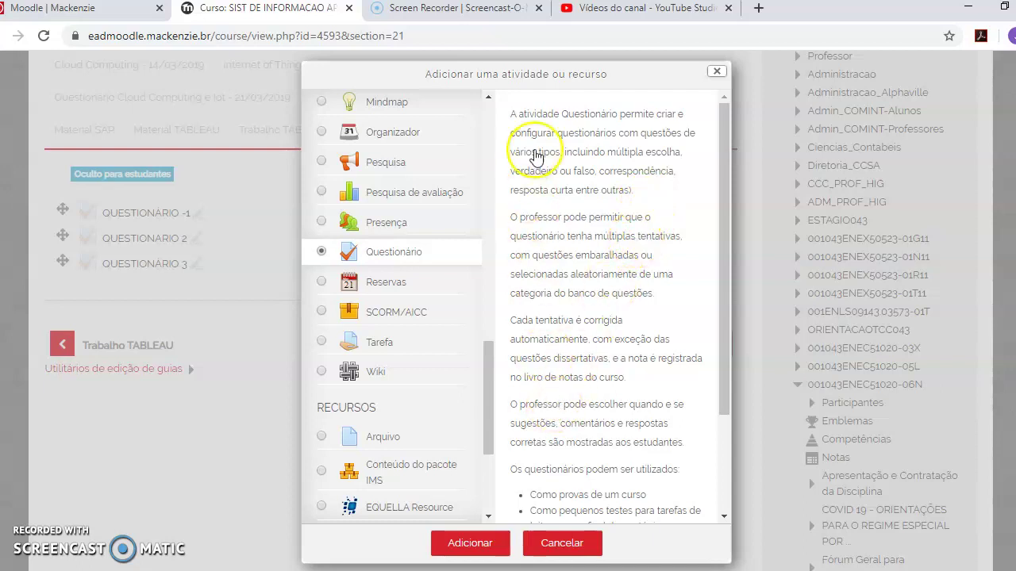
{"action": "left_click", "coordinate": [473, 546]}
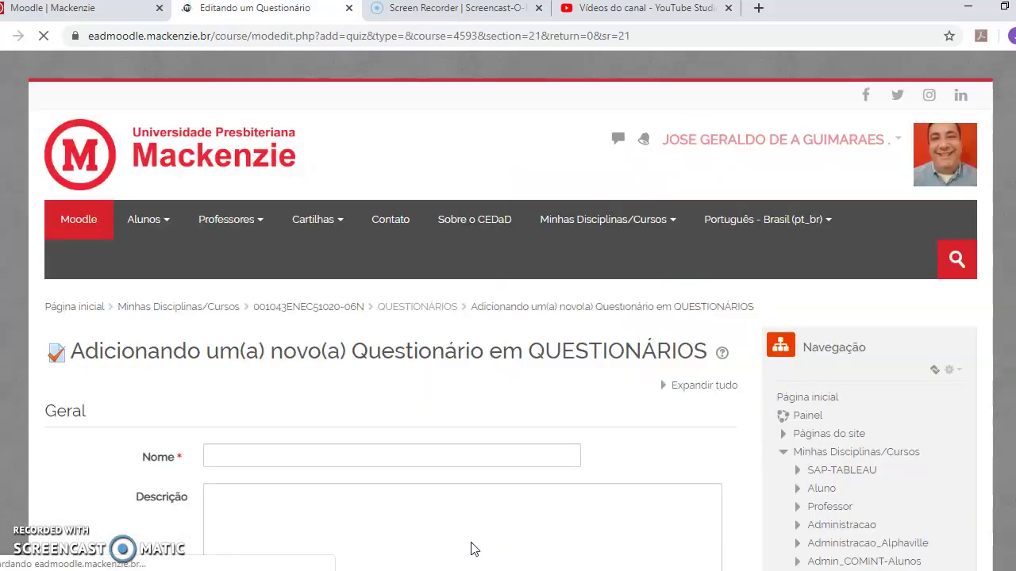
- Name the new quiz Questionário do dia 31/03/2020 and leave its description empty
{"action": "left_click", "coordinate": [484, 456]}
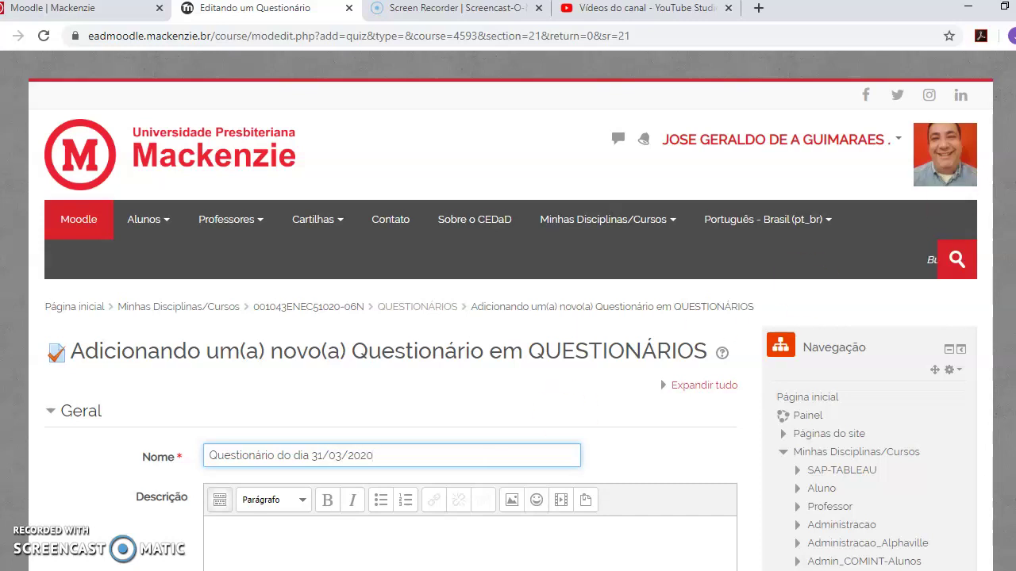
{"action": "scroll", "coordinate": [333, 254], "scroll_direction": "down", "scroll_amount": 4}
{"action": "left_click", "coordinate": [313, 255]}
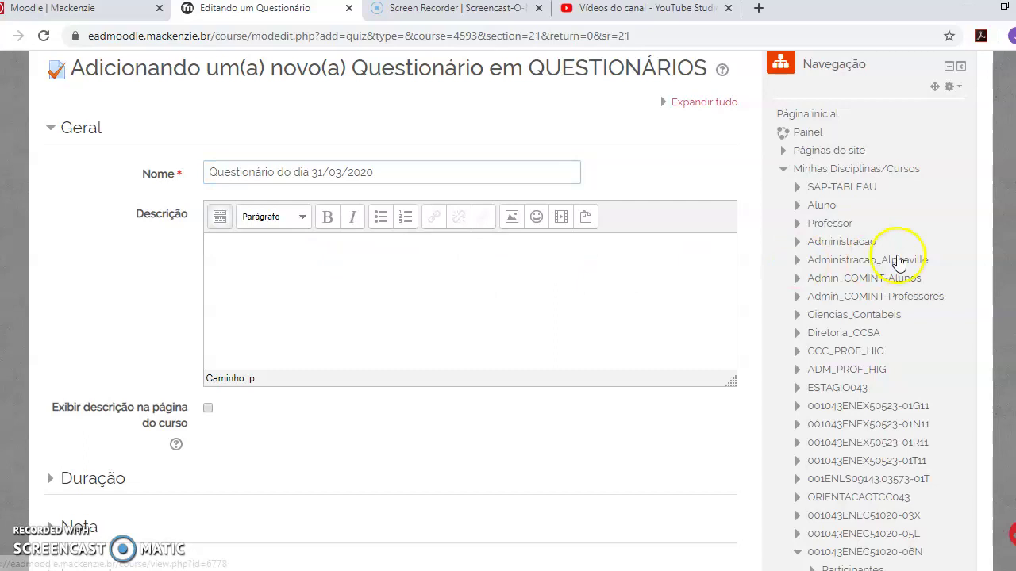
- Enable both the opening and closing dates of the quiz in the Duração settings
{"action": "scroll", "coordinate": [389, 317], "scroll_direction": "down", "scroll_amount": 4}
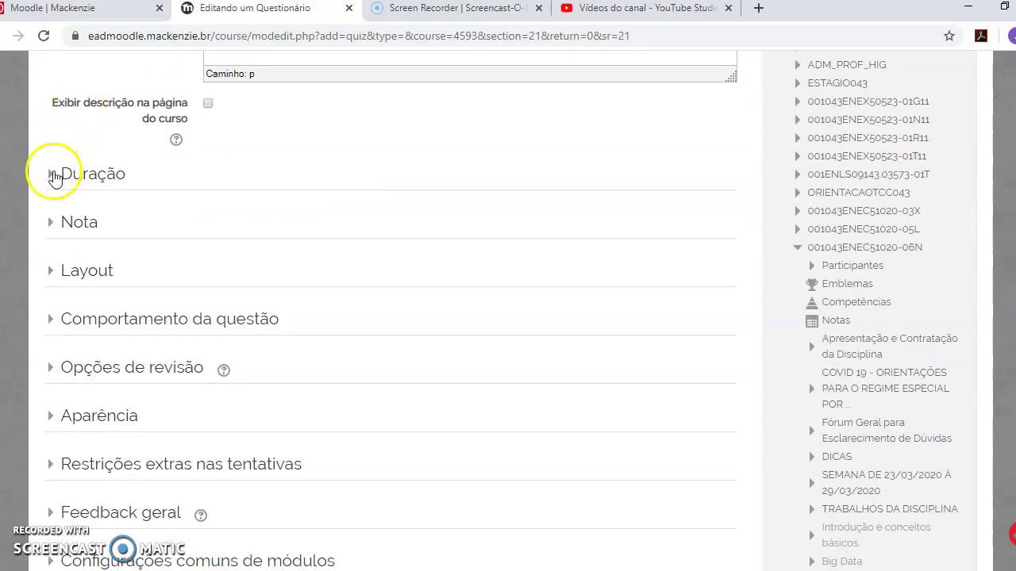
{"action": "left_click", "coordinate": [53, 174]}
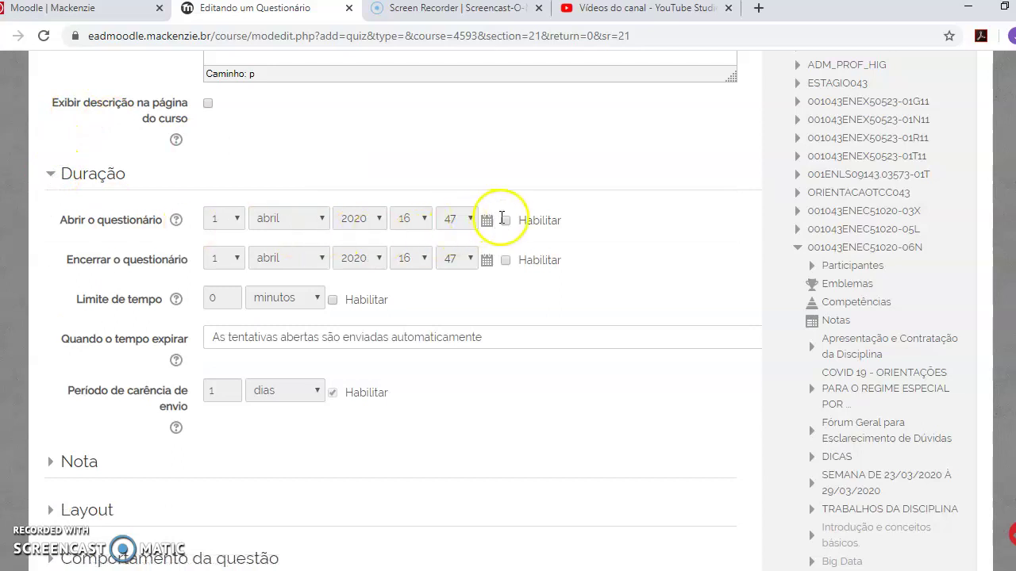
{"action": "left_click", "coordinate": [504, 222]}
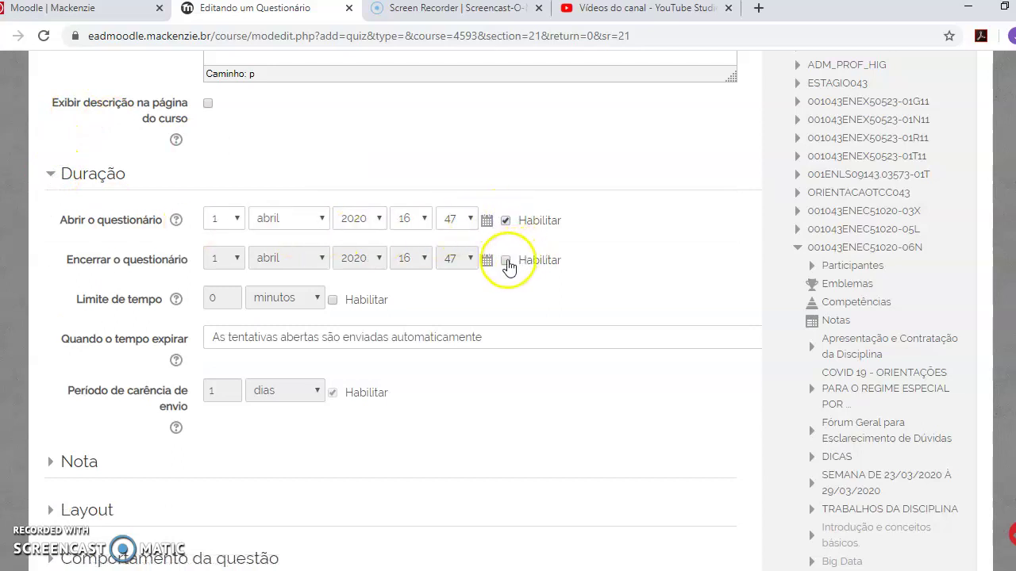
{"action": "left_click", "coordinate": [505, 260]}
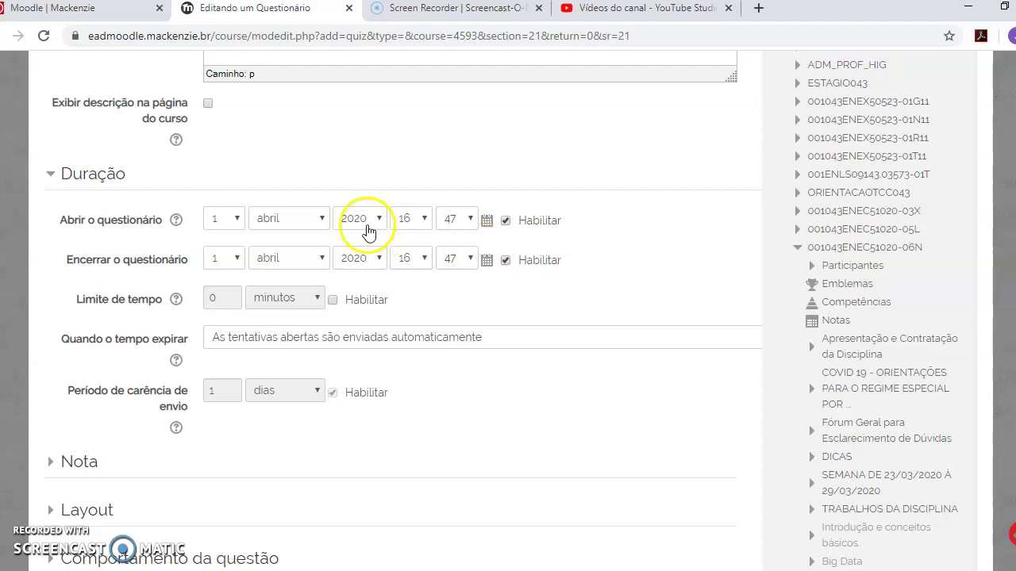
- Set the quiz's opening time to 19:20, keeping the date 1 abril 2020
{"action": "left_click", "coordinate": [425, 220]}
{"action": "left_click_drag", "start_coordinate": [427, 251], "coordinate": [428, 317]}
{"action": "left_click", "coordinate": [405, 450]}
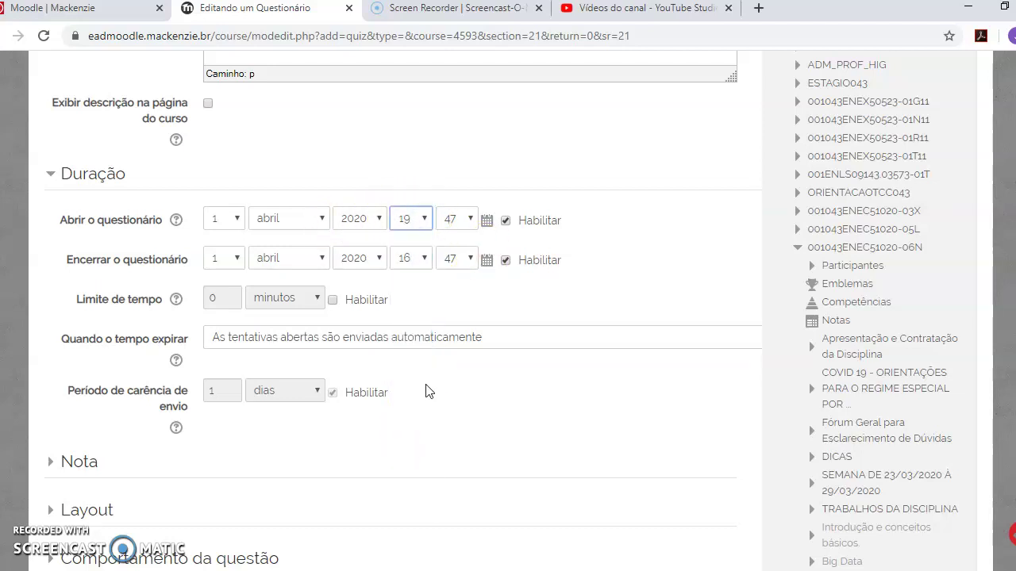
{"action": "left_click", "coordinate": [466, 219]}
{"action": "left_click_drag", "start_coordinate": [476, 385], "coordinate": [469, 290]}
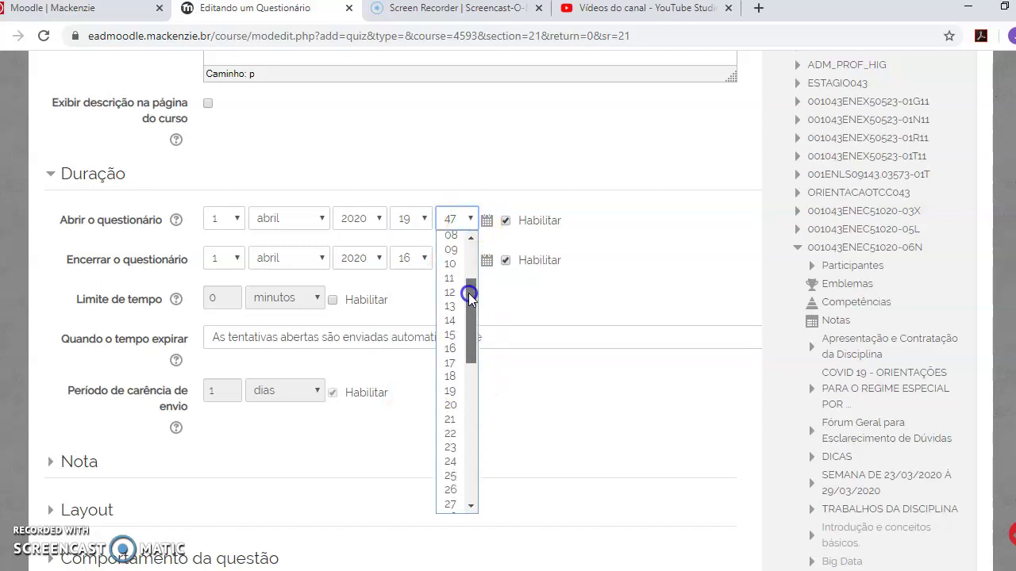
{"action": "left_click", "coordinate": [463, 405]}
- Set the quiz's closing time to 21:00, keeping the date 1 abril 2020
{"action": "left_click", "coordinate": [428, 264]}
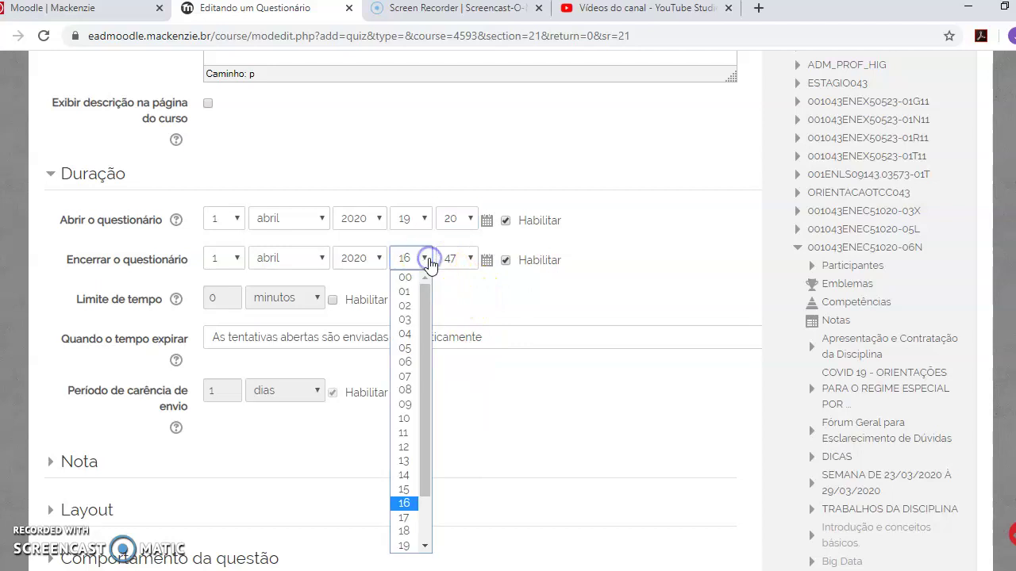
{"action": "scroll", "coordinate": [416, 341], "scroll_direction": "down", "scroll_amount": 2}
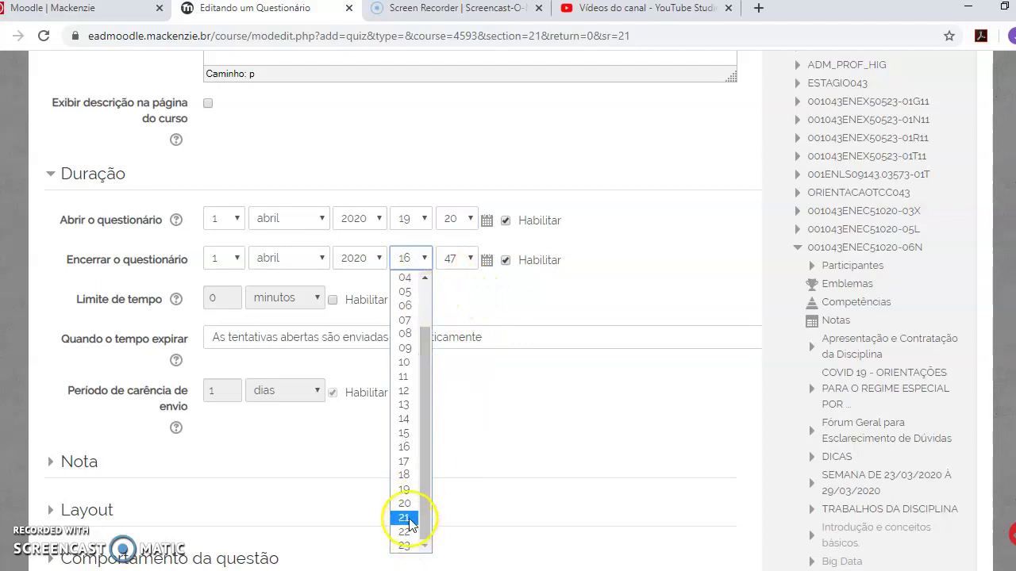
{"action": "left_click", "coordinate": [405, 517]}
{"action": "left_click", "coordinate": [468, 258]}
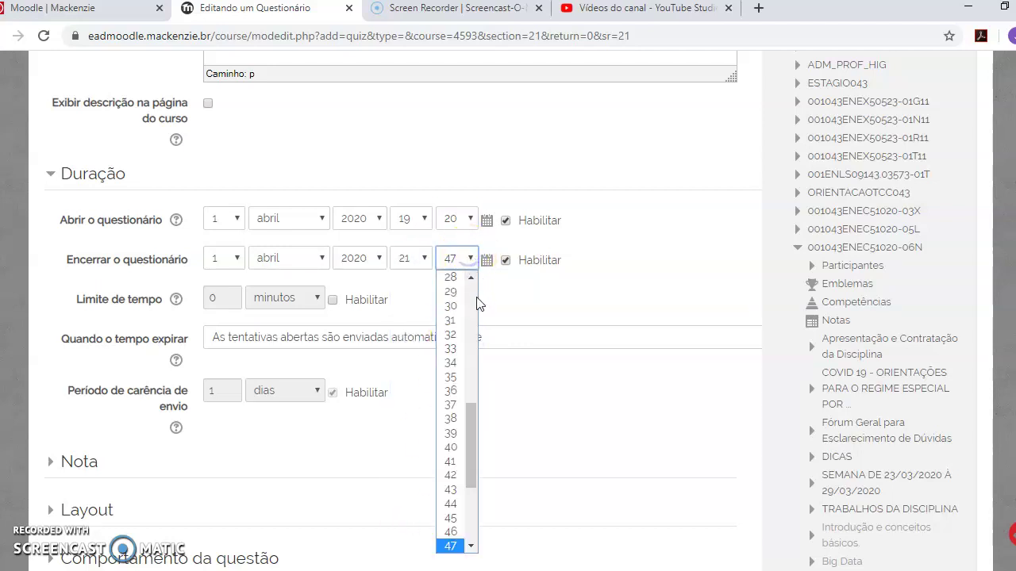
{"action": "left_click_drag", "start_coordinate": [472, 422], "coordinate": [480, 290]}
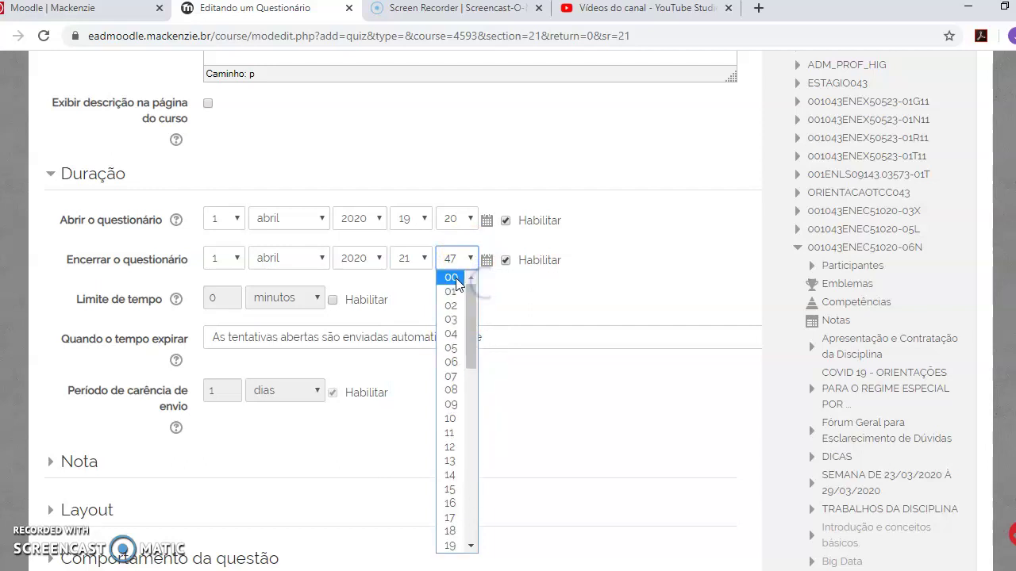
{"action": "left_click", "coordinate": [452, 277]}
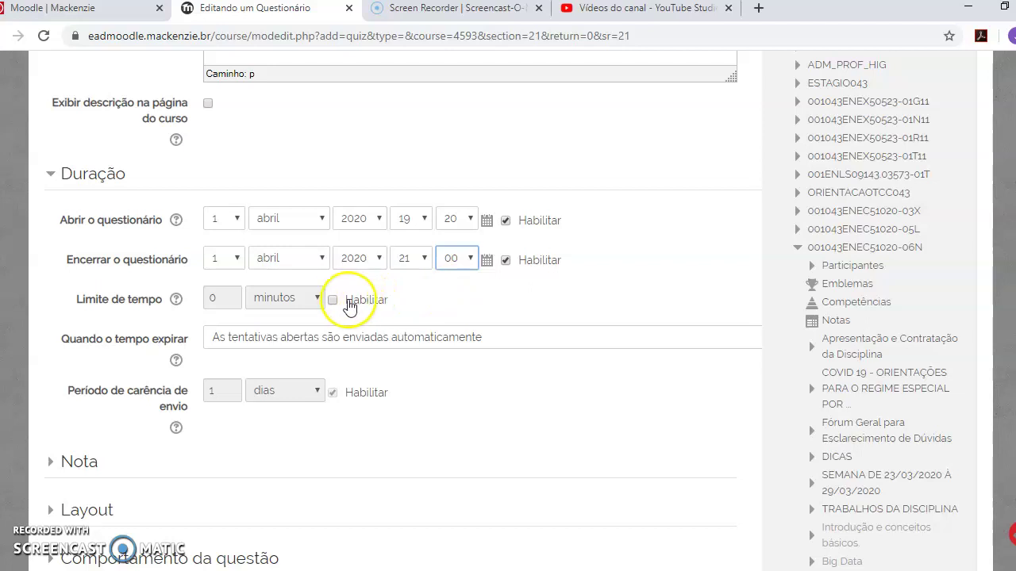
{"action": "left_click", "coordinate": [334, 300]}
{"action": "left_click", "coordinate": [229, 293]}
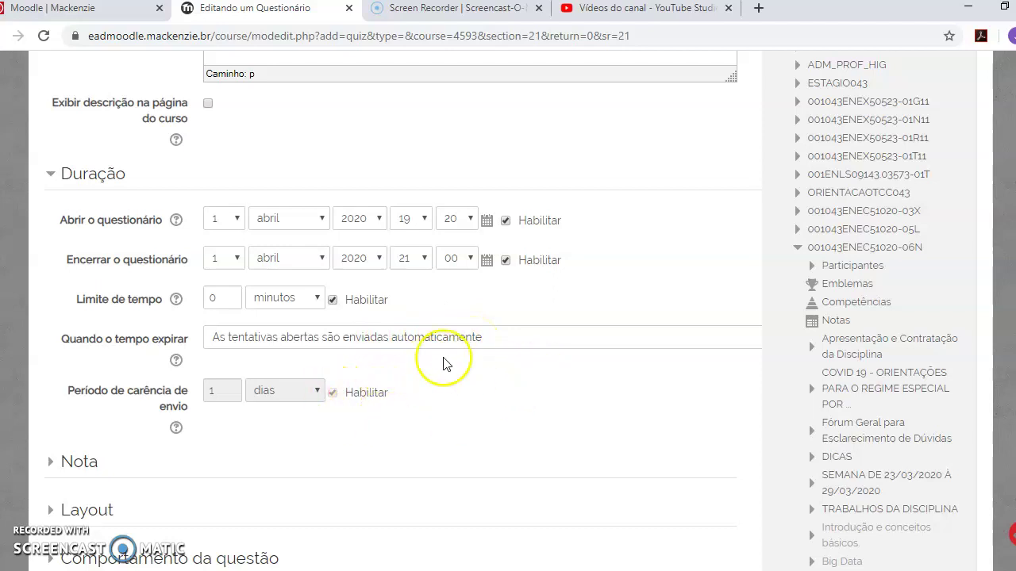
{"action": "left_click", "coordinate": [332, 300]}
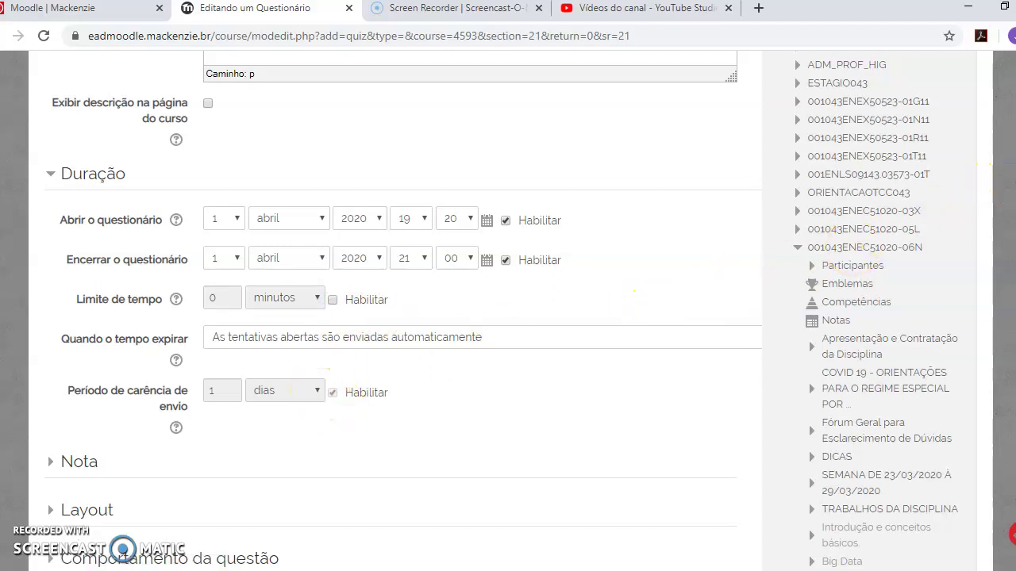
- In the Nota settings, keep the grade category Não categorizado and set the permitted attempts to Ilimitado
{"action": "scroll", "coordinate": [502, 311], "scroll_direction": "down", "scroll_amount": 3}
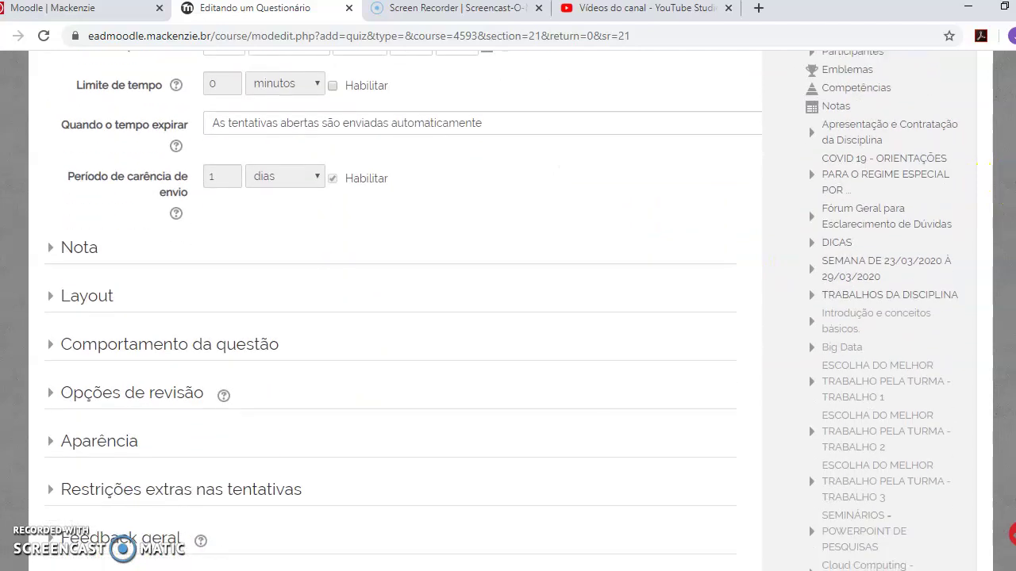
{"action": "left_click", "coordinate": [72, 250]}
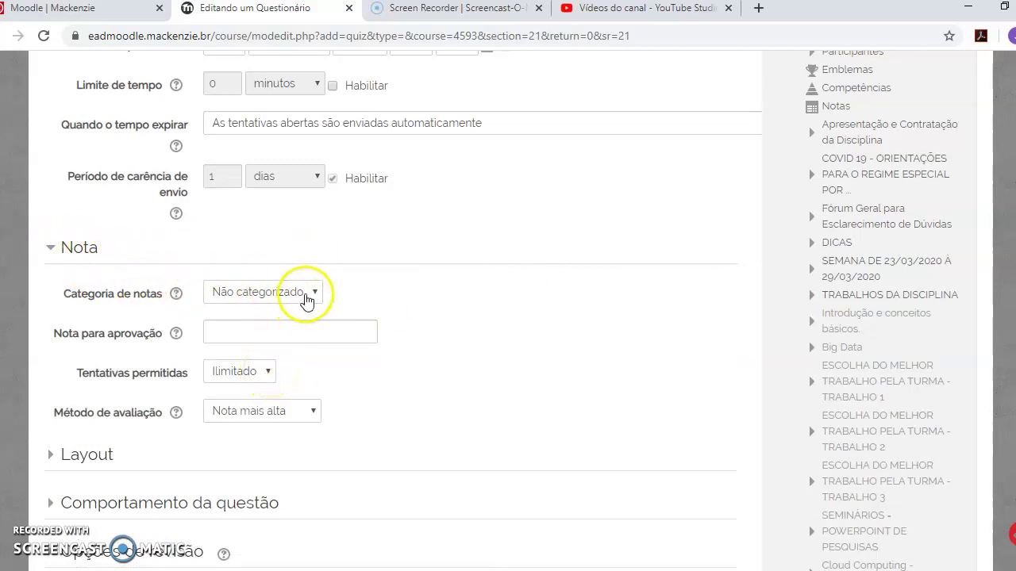
{"action": "left_click", "coordinate": [314, 294]}
{"action": "left_click", "coordinate": [314, 294]}
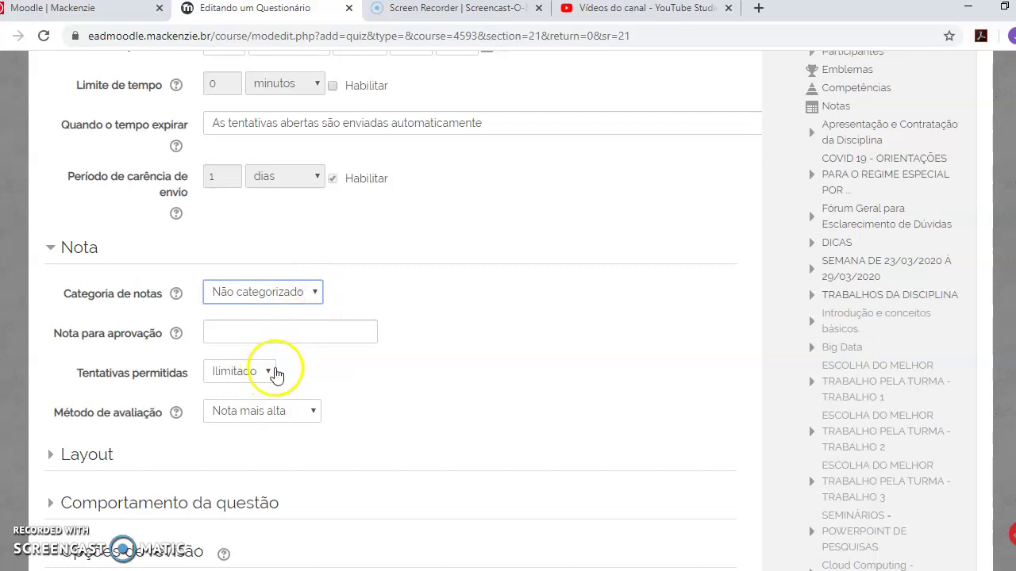
{"action": "left_click", "coordinate": [268, 375]}
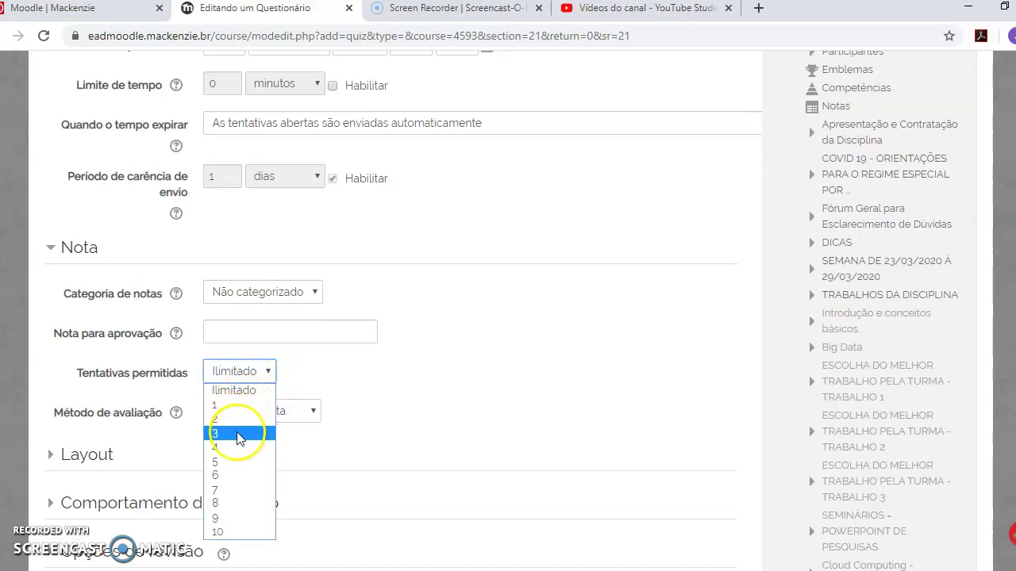
{"action": "left_click", "coordinate": [246, 392]}
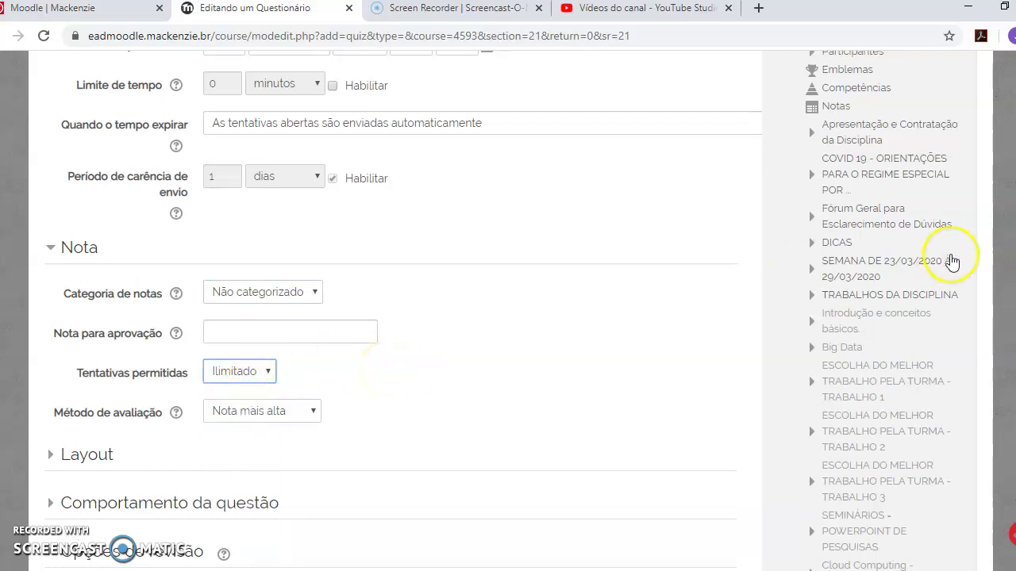
- Set the quiz's grading method to Nota mais alta
{"action": "scroll", "coordinate": [389, 317], "scroll_direction": "down", "scroll_amount": 2}
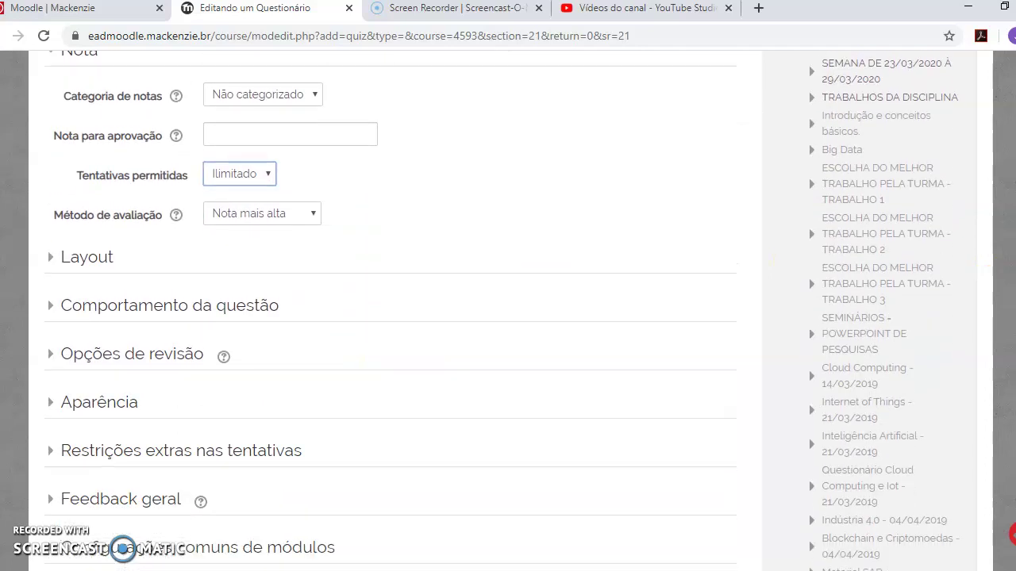
{"action": "left_click", "coordinate": [315, 216]}
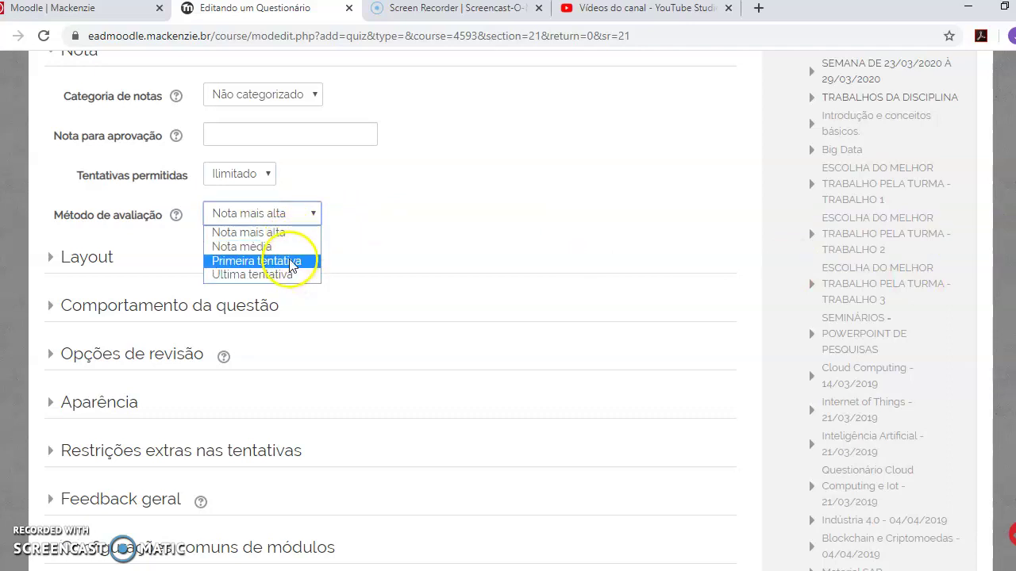
{"action": "left_click", "coordinate": [293, 232]}
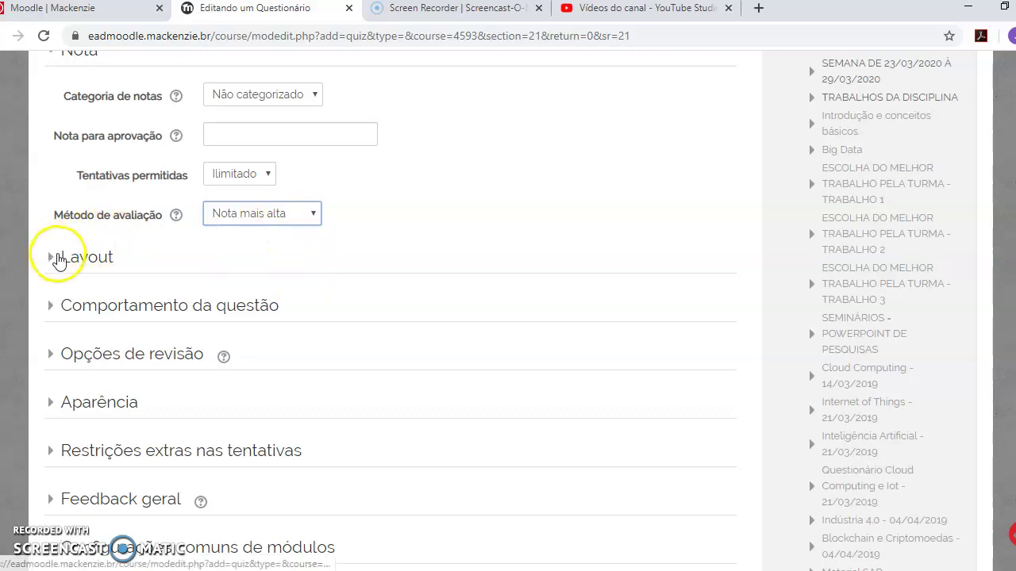
- In the Layout settings, start a new page at Cada pergunta
{"action": "left_click", "coordinate": [57, 257]}
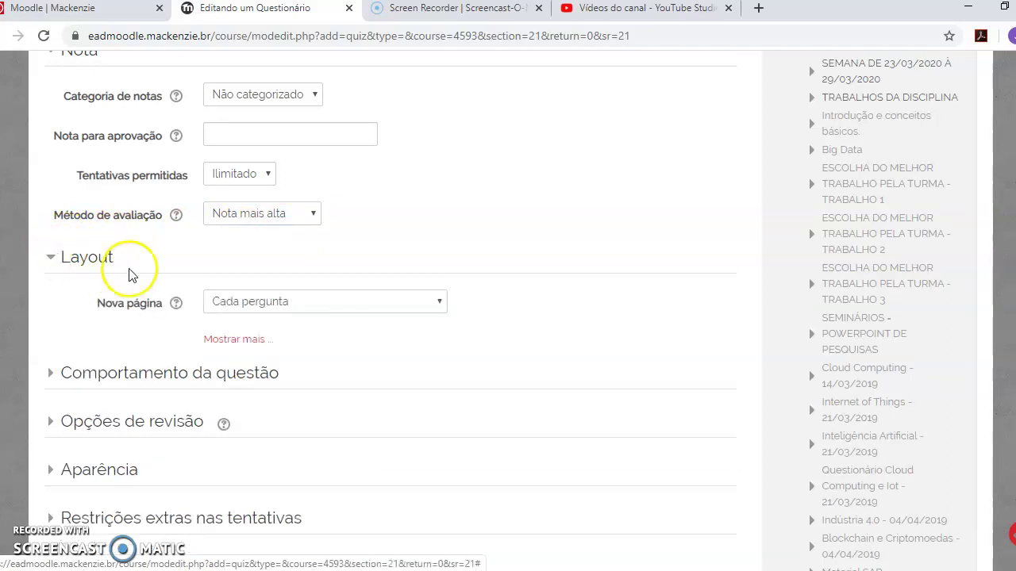
{"action": "left_click", "coordinate": [437, 303]}
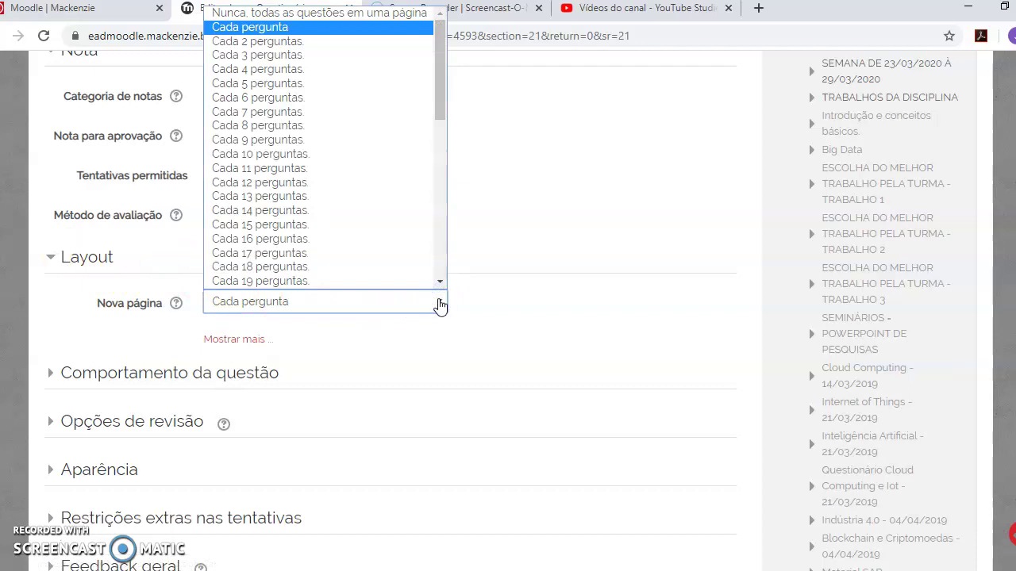
{"action": "left_click", "coordinate": [364, 27]}
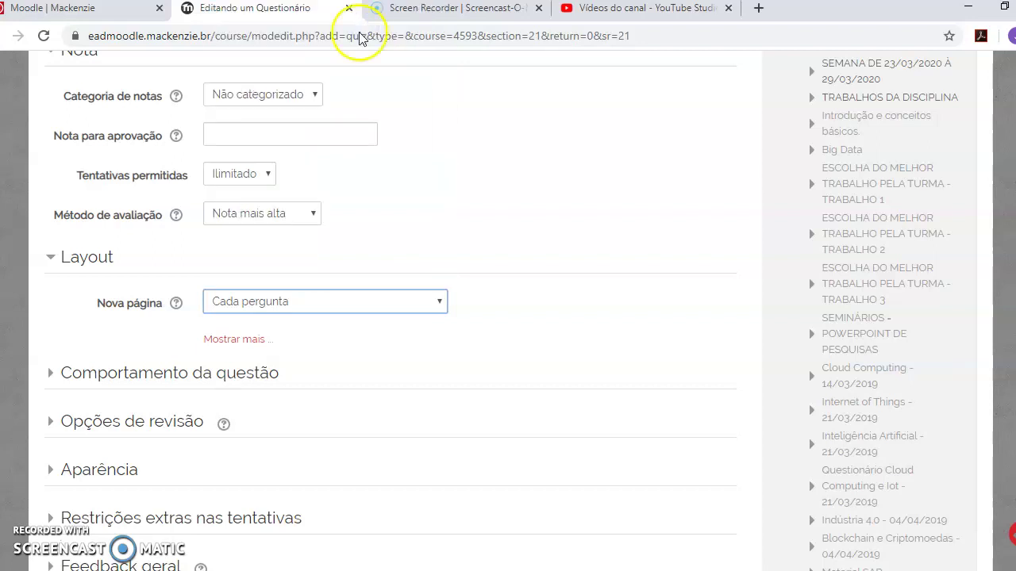
- Show the additional Layout settings, review the Método de navegação options and its help text, and leave it at Livre
{"action": "left_click", "coordinate": [217, 341]}
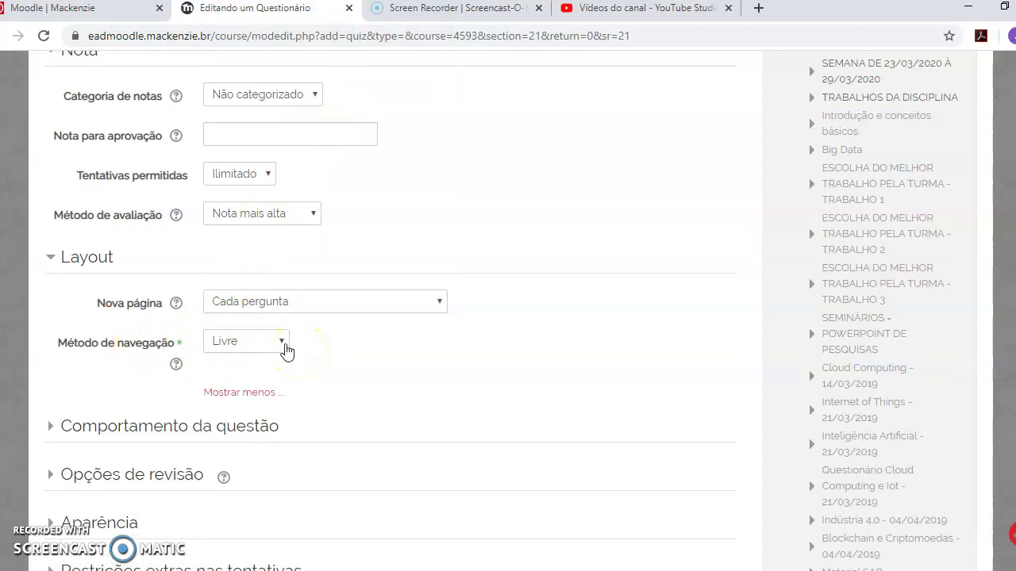
{"action": "left_click", "coordinate": [284, 347]}
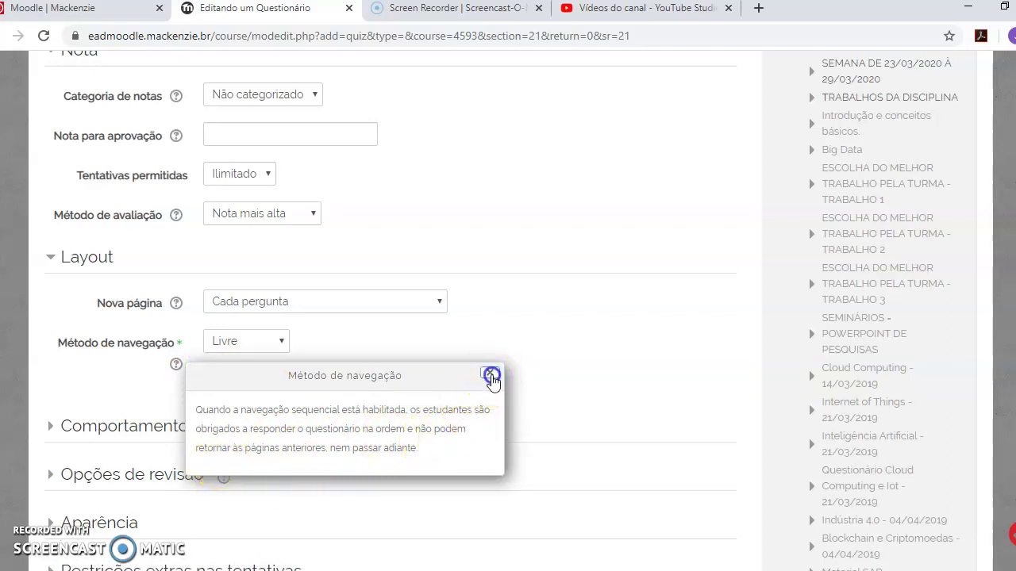
{"action": "left_click", "coordinate": [490, 375]}
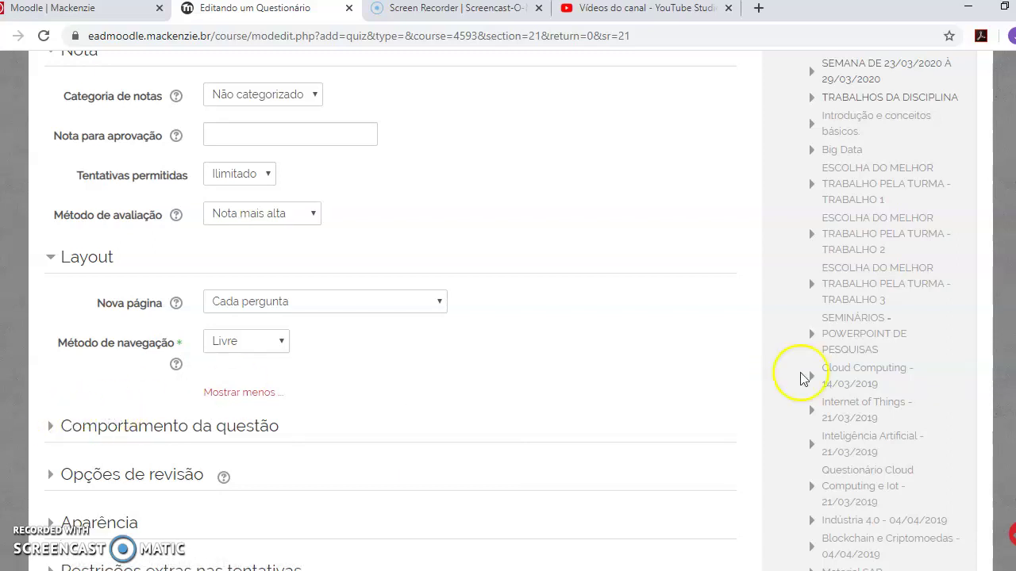
- In the Comportamento da questão settings, keep shuffling between the questions at Sim
{"action": "scroll", "coordinate": [990, 347], "scroll_direction": "down", "scroll_amount": 3}
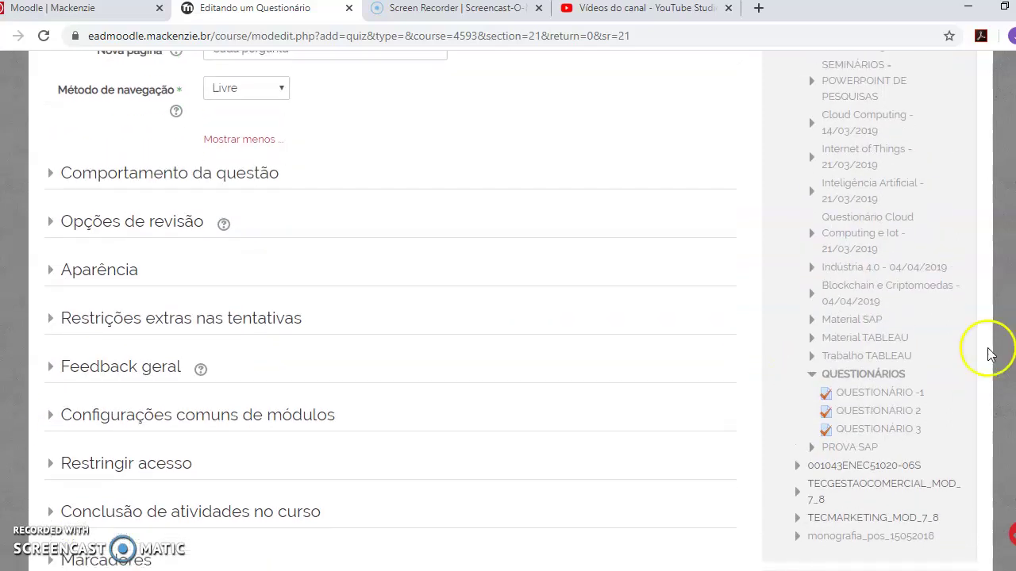
{"action": "left_click", "coordinate": [58, 176]}
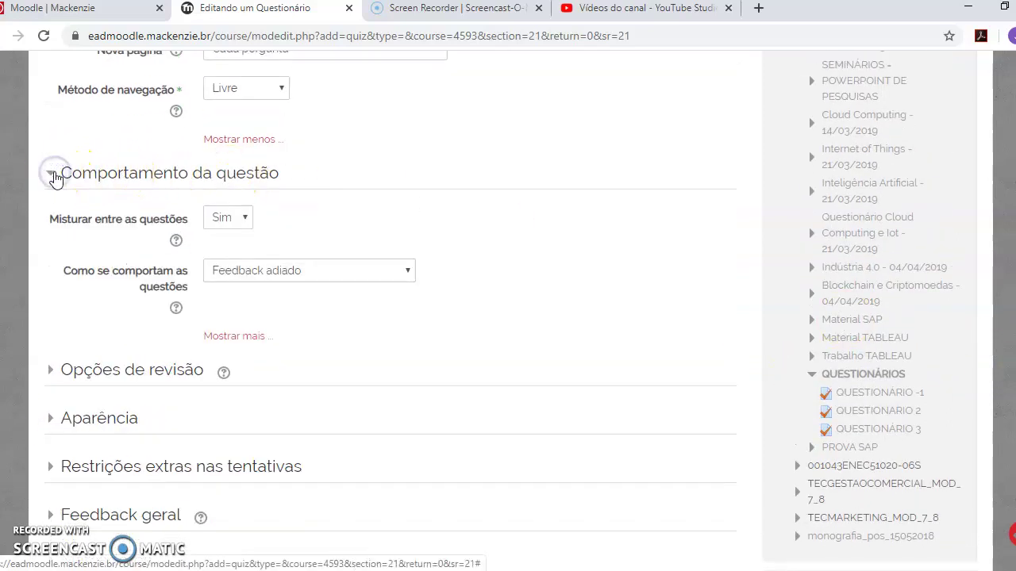
{"action": "left_click", "coordinate": [244, 217]}
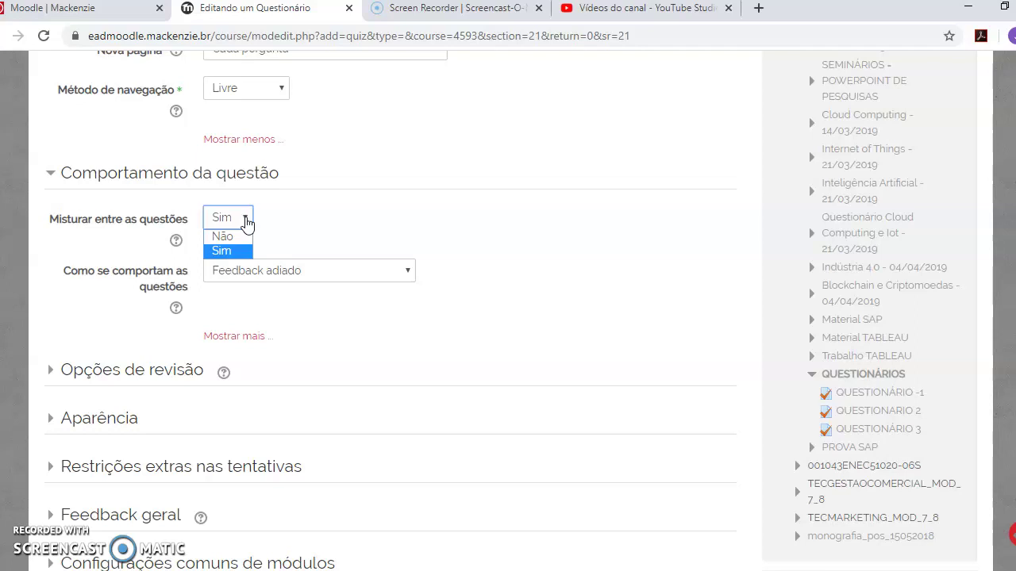
{"action": "left_click", "coordinate": [246, 222]}
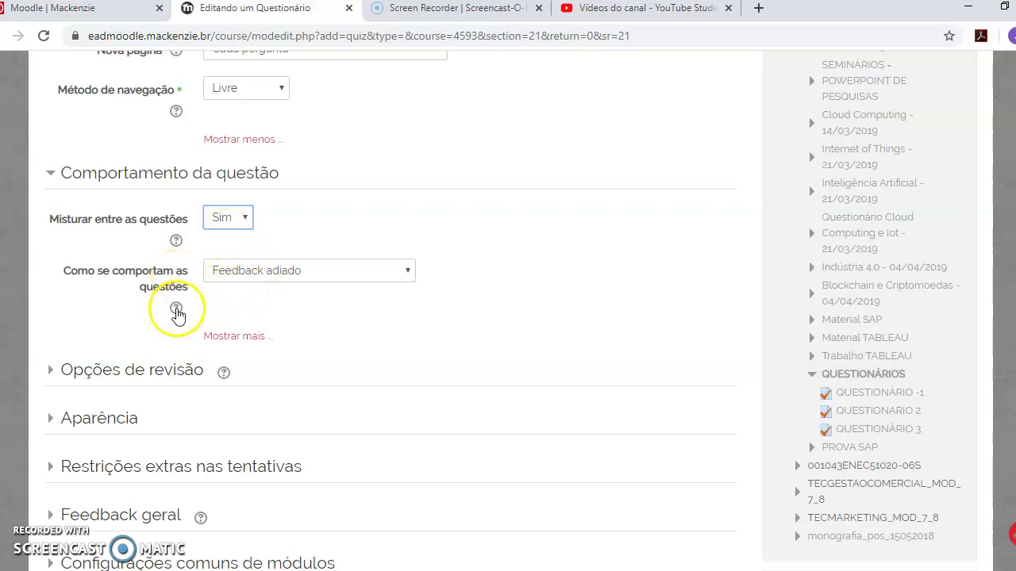
- Read the help text for Como se comportam as questões
{"action": "left_click", "coordinate": [177, 308]}
{"action": "left_click_drag", "start_coordinate": [1014, 314], "coordinate": [1014, 336]}
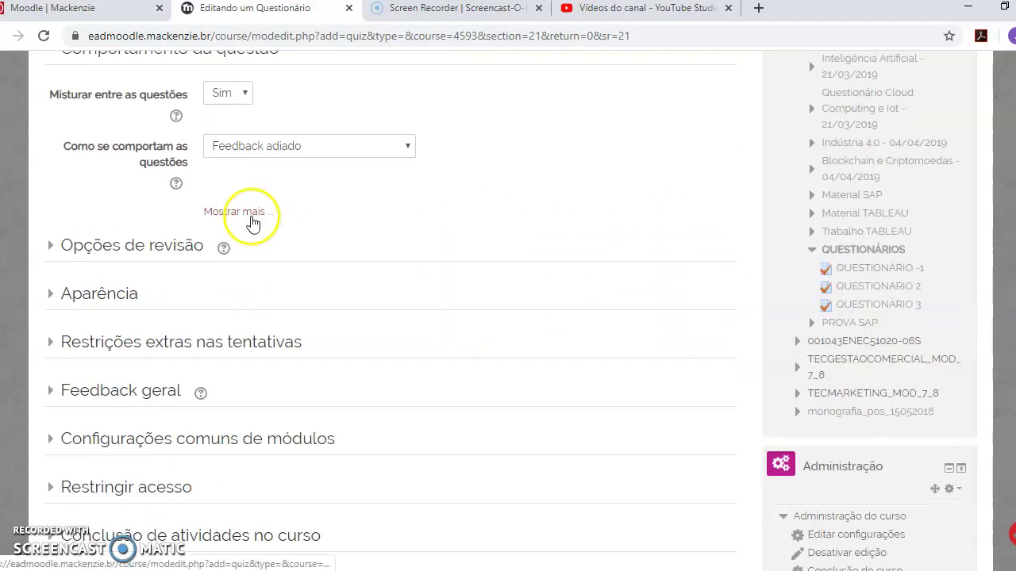
{"action": "left_click", "coordinate": [176, 183]}
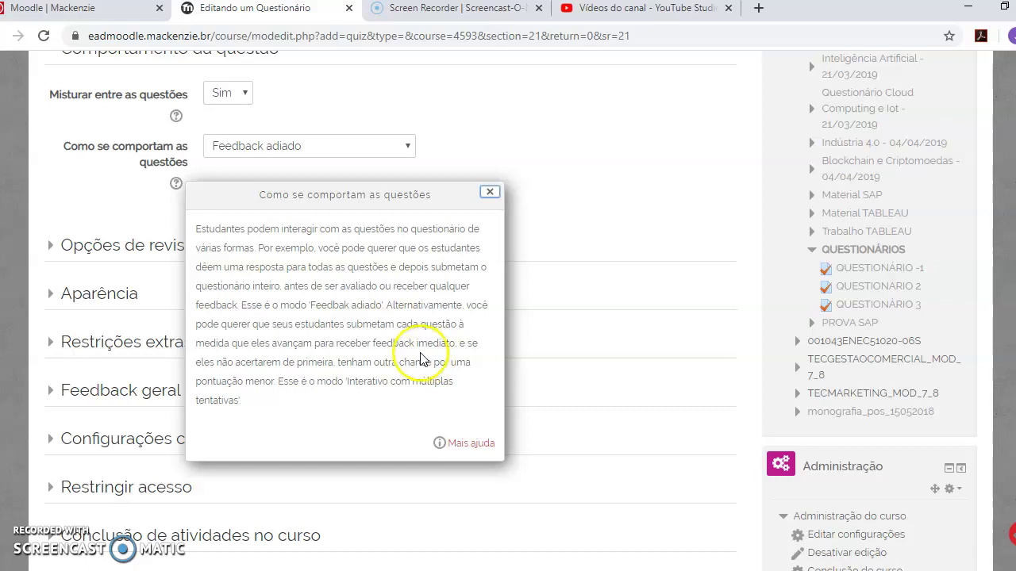
- Close the help text and review the options of Como se comportam as questões, leaving it at Feedback adiado
{"action": "left_click", "coordinate": [489, 192]}
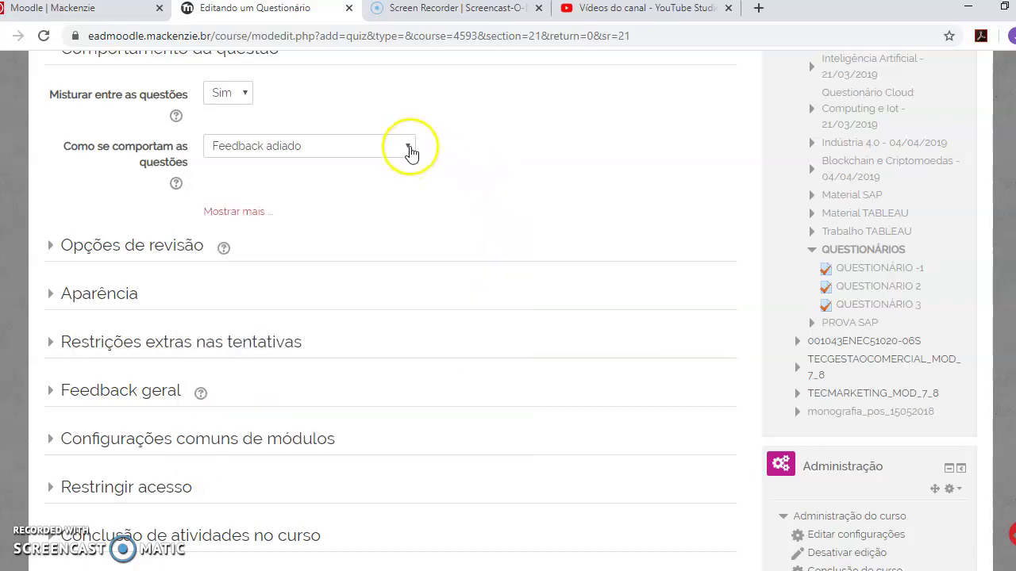
{"action": "left_click", "coordinate": [409, 148]}
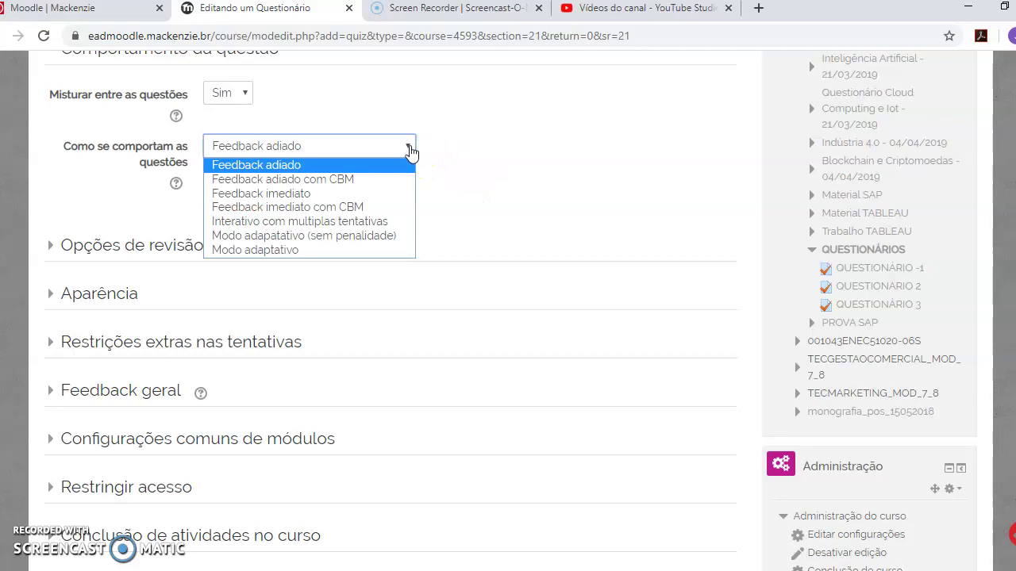
{"action": "left_click", "coordinate": [446, 173]}
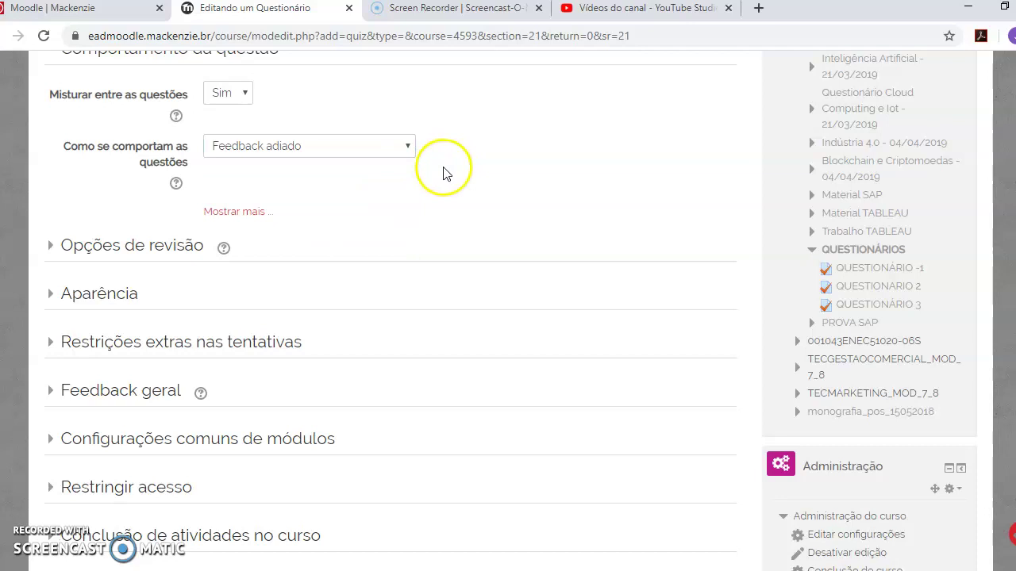
- Among the extended question behaviour settings, choose Interativo com multiplas tentativas and allow students to redo another version of any finished question
{"action": "left_click", "coordinate": [209, 213]}
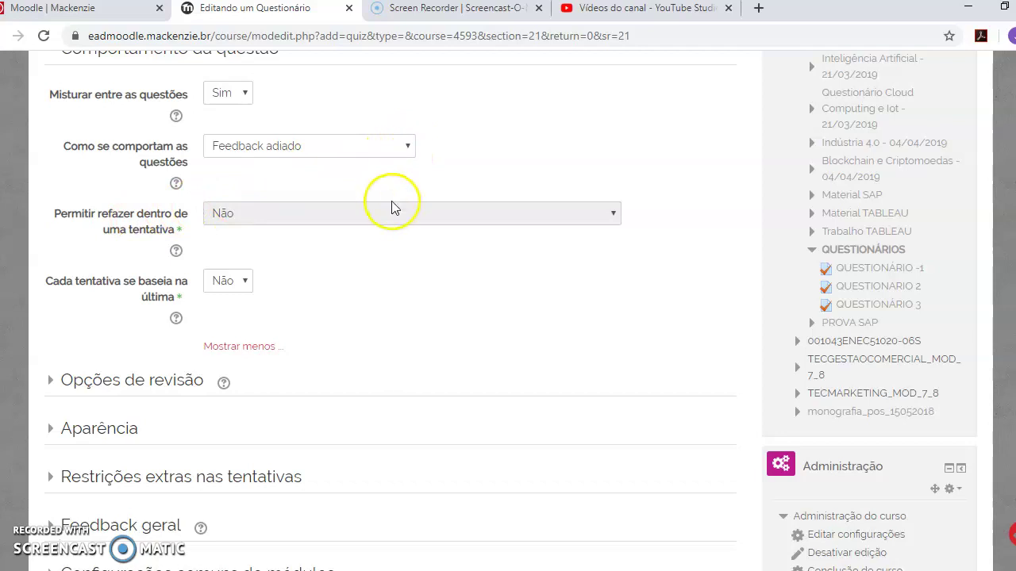
{"action": "left_click", "coordinate": [409, 146]}
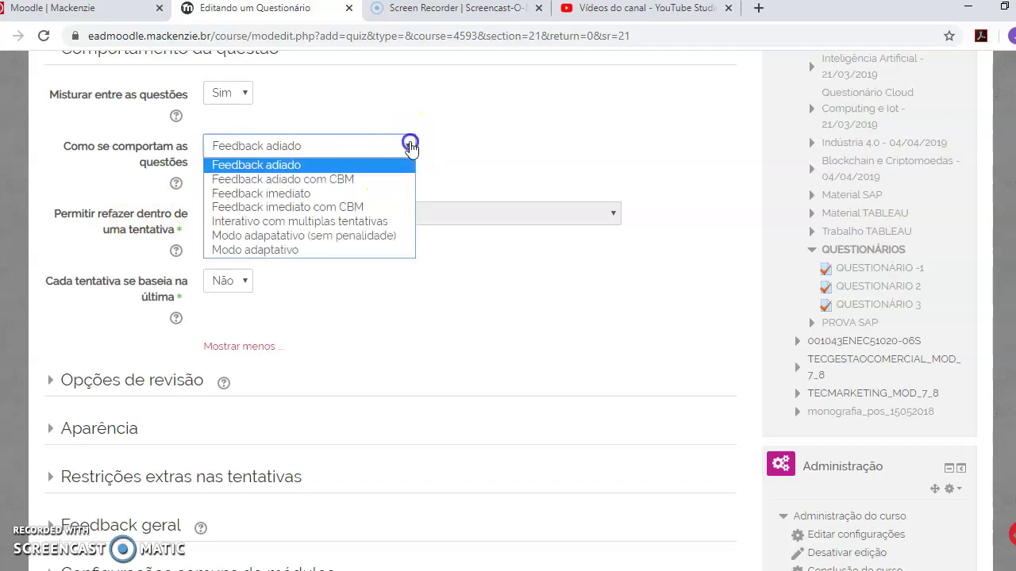
{"action": "left_click", "coordinate": [363, 221]}
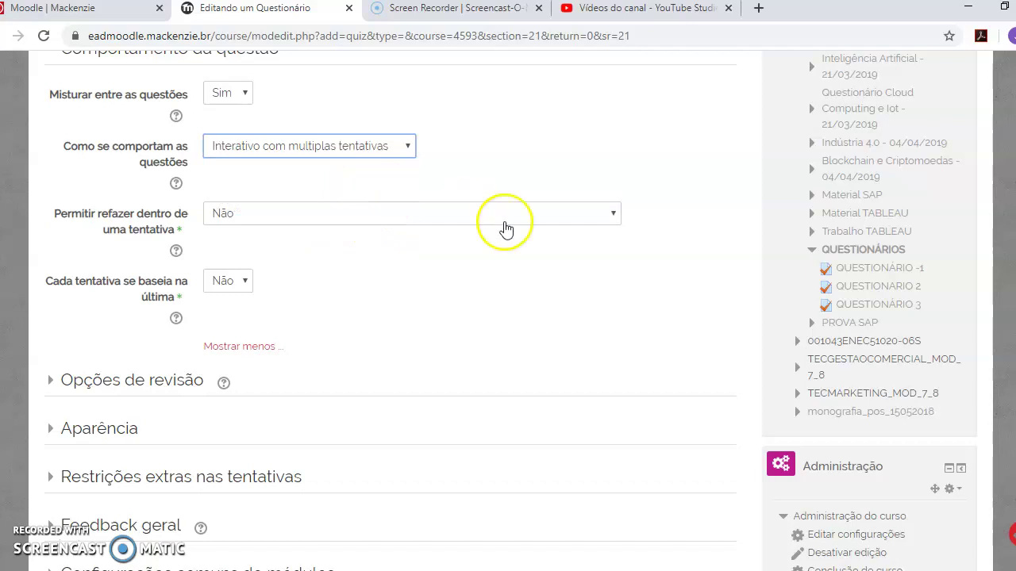
{"action": "left_click", "coordinate": [614, 219]}
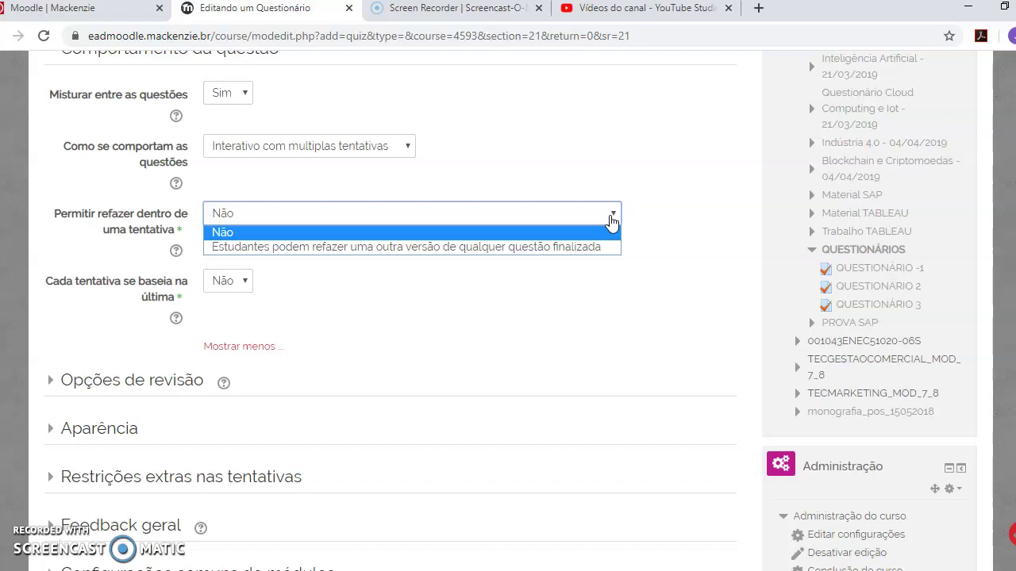
{"action": "left_click", "coordinate": [595, 246]}
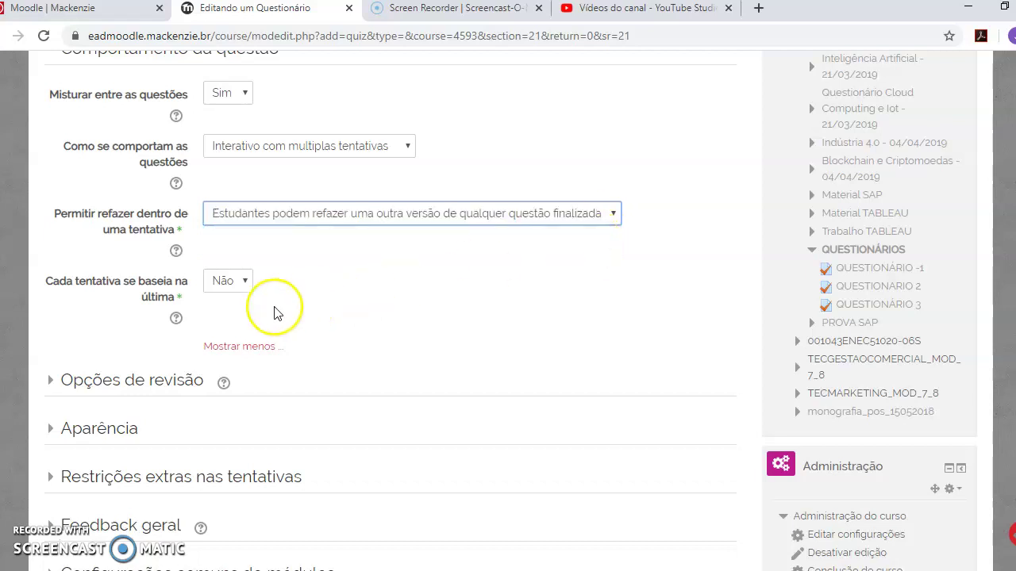
- Set redoing within an attempt to Não, return the question behaviour to Feedback adiado, and collapse the additional settings
{"action": "left_click", "coordinate": [246, 284]}
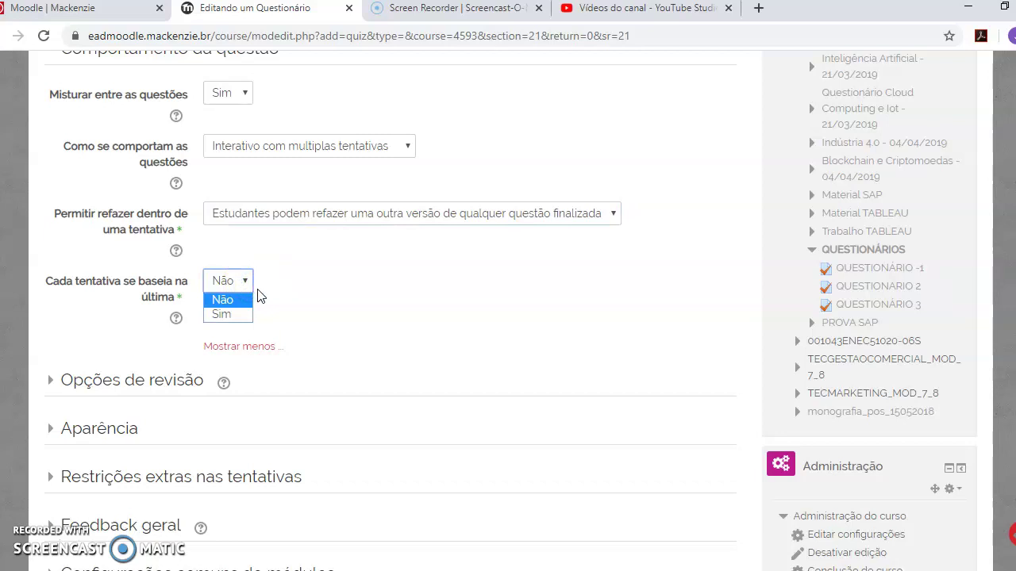
{"action": "left_click", "coordinate": [246, 284]}
{"action": "left_click", "coordinate": [584, 214]}
{"action": "left_click", "coordinate": [583, 232]}
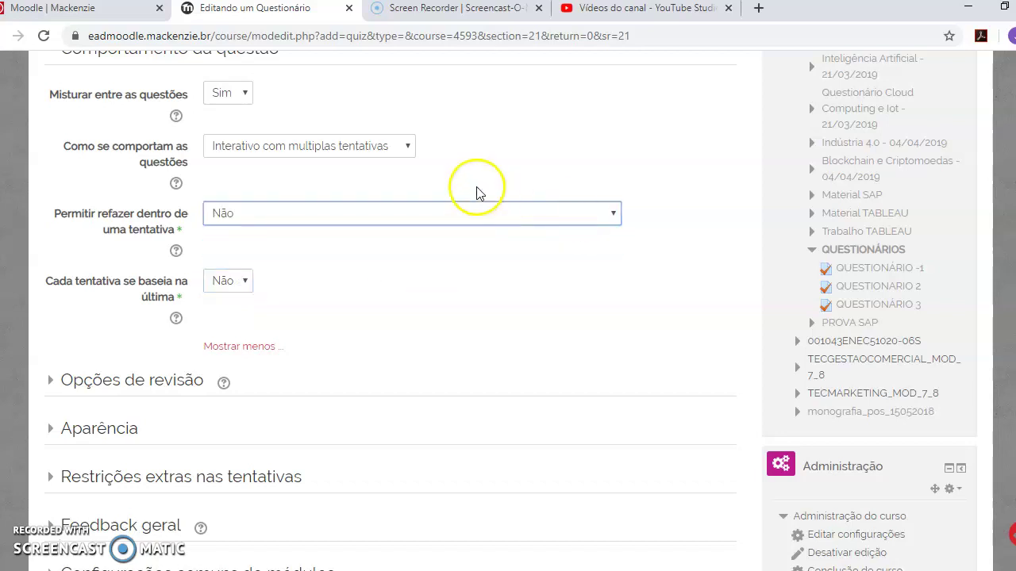
{"action": "left_click", "coordinate": [407, 145]}
{"action": "left_click", "coordinate": [364, 165]}
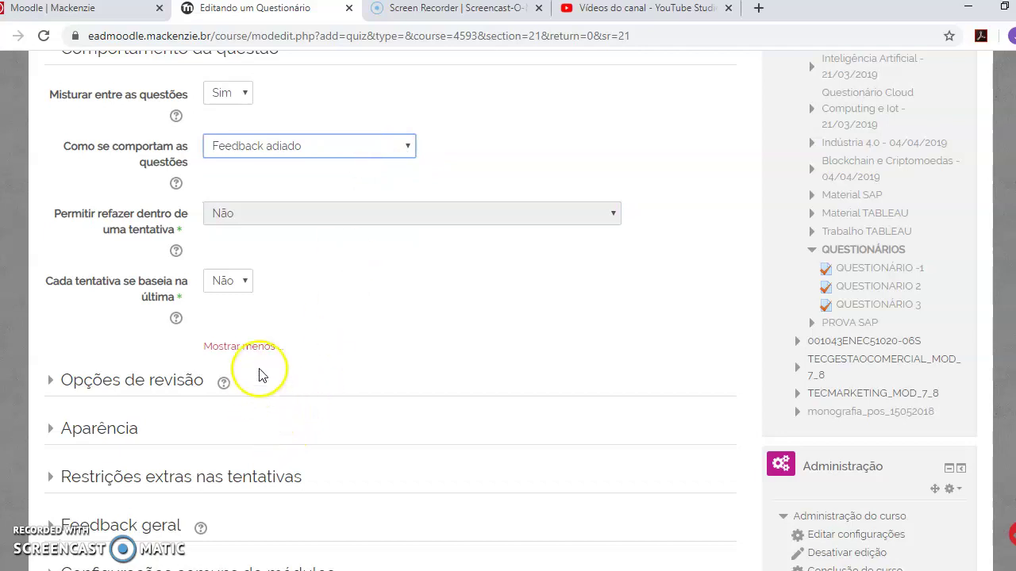
{"action": "left_click", "coordinate": [224, 348]}
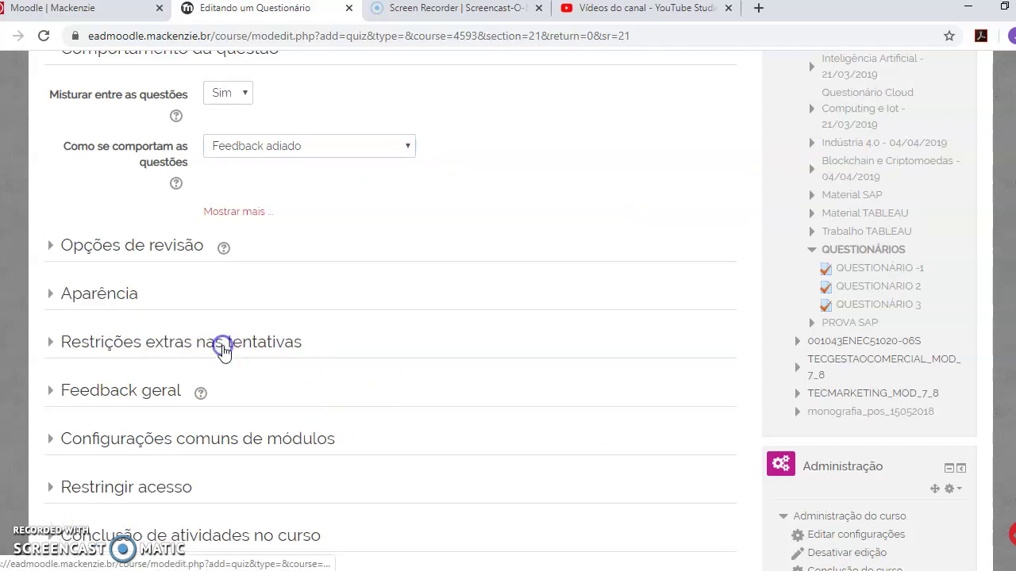
- In Opções de revisão, disable A tentativa, Notas and Feedback final for both Após a tentativa and Mais tarde, enquanto ainda estiver aberto
{"action": "left_click", "coordinate": [50, 249]}
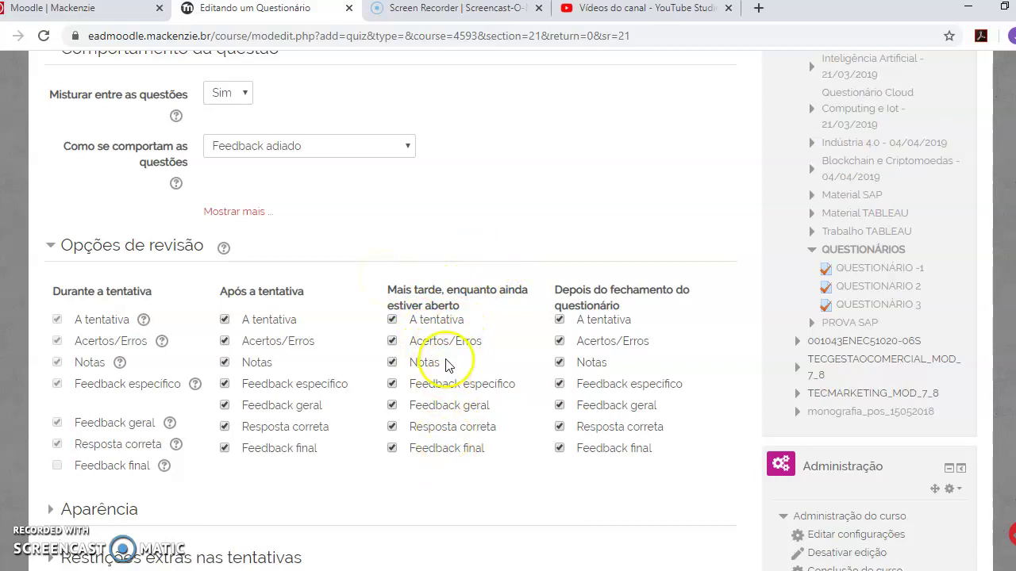
{"action": "left_click", "coordinate": [225, 320]}
{"action": "left_click", "coordinate": [224, 362]}
{"action": "left_click", "coordinate": [225, 449]}
{"action": "left_click", "coordinate": [392, 319]}
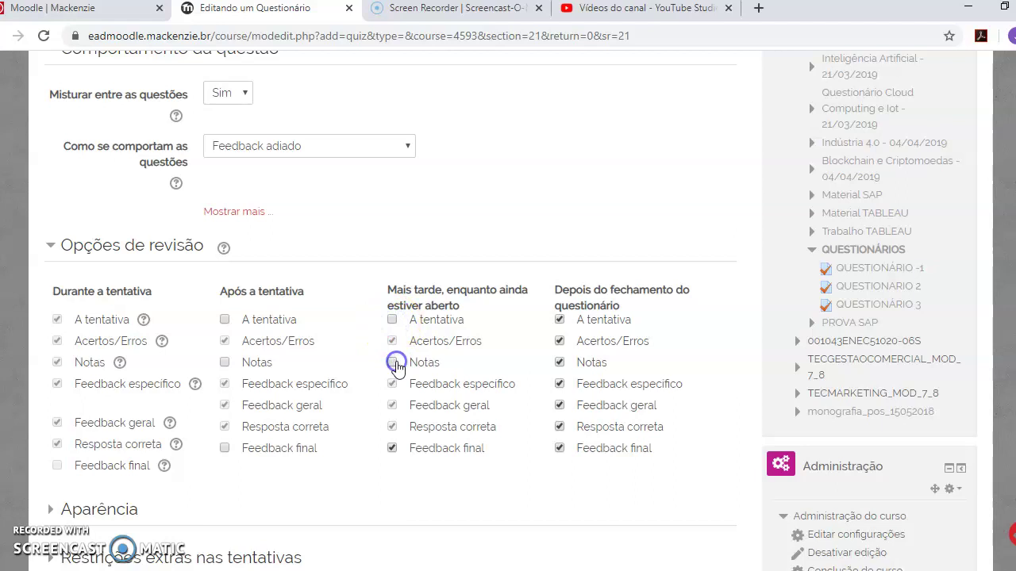
{"action": "left_click", "coordinate": [392, 449]}
- Expand and review the Aparência, Restrições extras nas tentativas and Feedback geral settings
{"action": "scroll", "coordinate": [507, 318], "scroll_direction": "down", "scroll_amount": 5}
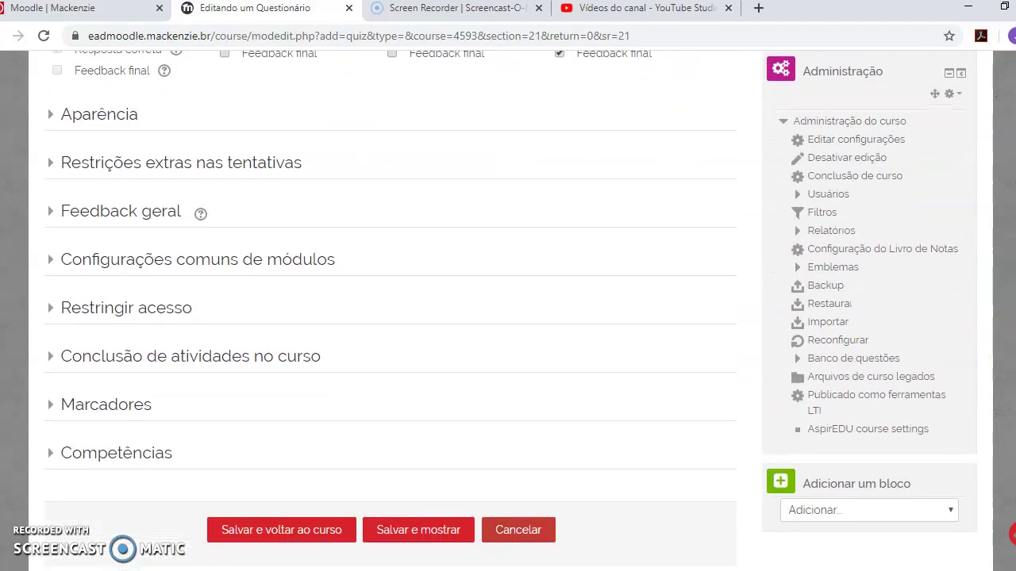
{"action": "left_click", "coordinate": [50, 115]}
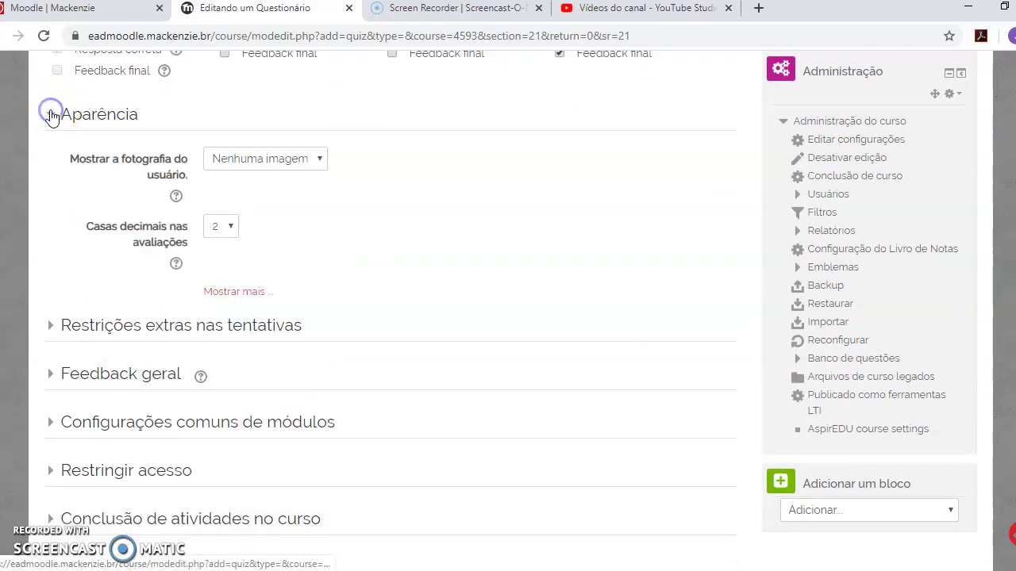
{"action": "left_click", "coordinate": [50, 326]}
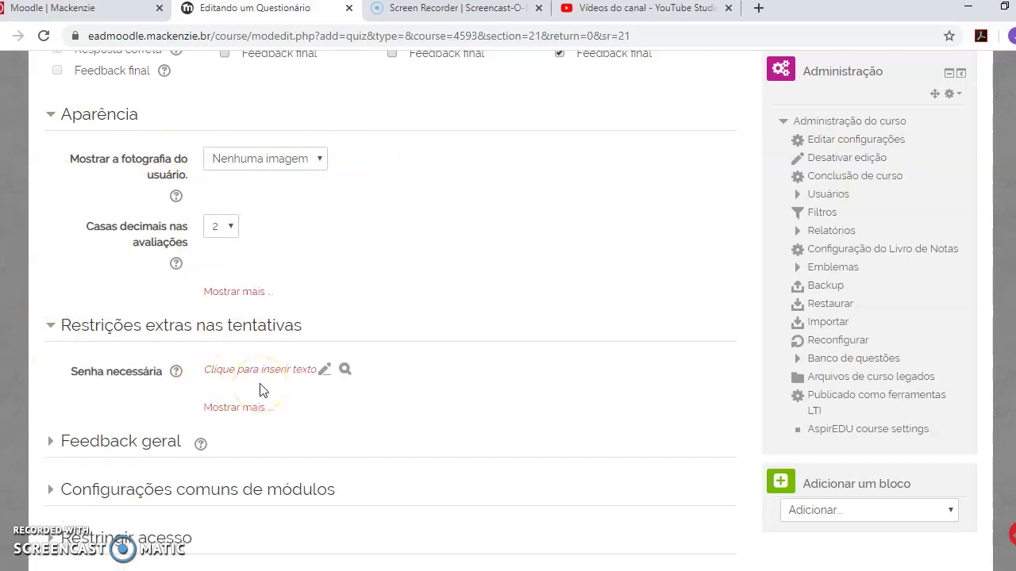
{"action": "left_click", "coordinate": [51, 442]}
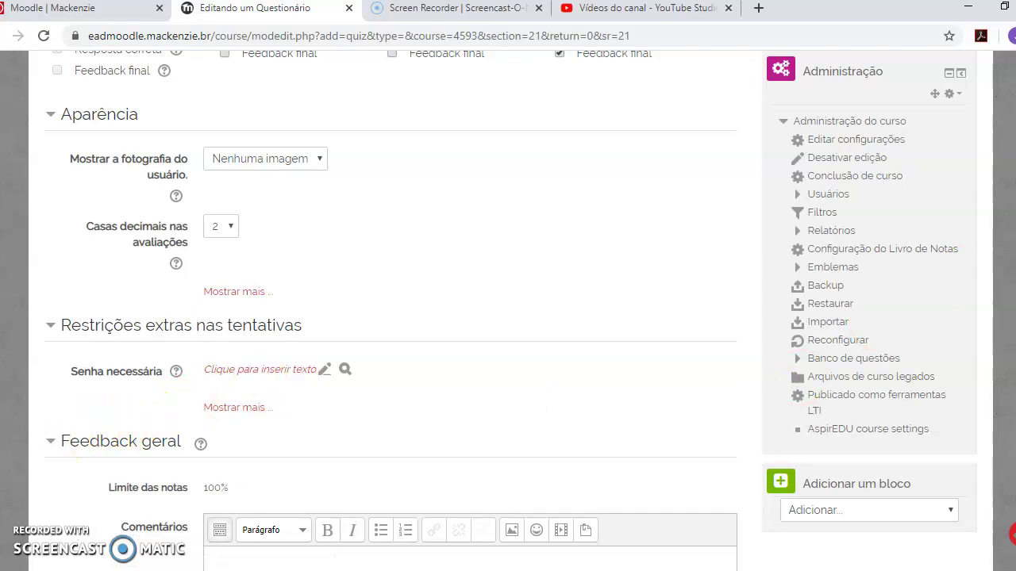
- Read the full help text for Feedback geral, including how grade limits define the feedback messages, and close it
{"action": "scroll", "coordinate": [388, 309], "scroll_direction": "down", "scroll_amount": 5}
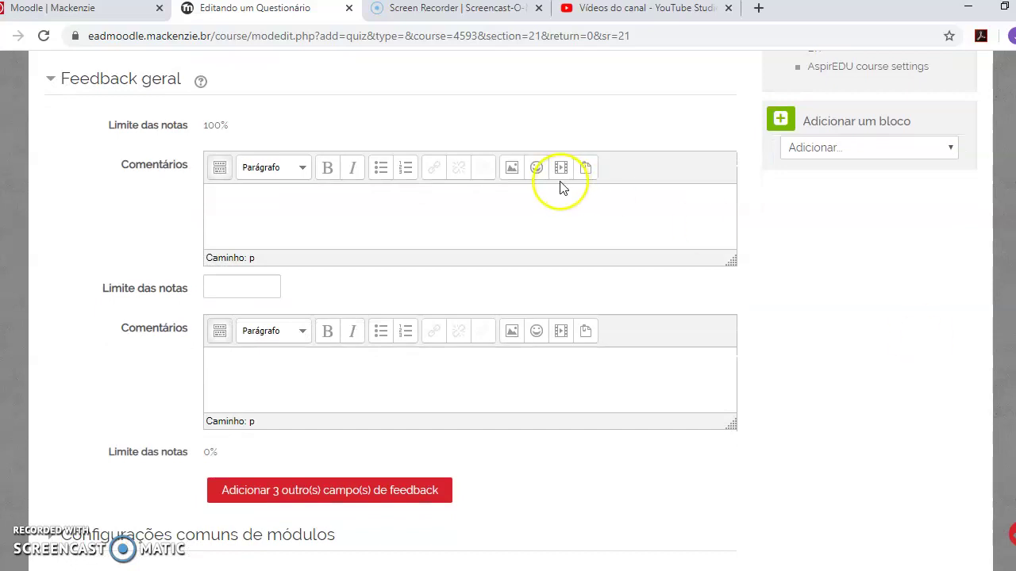
{"action": "left_click", "coordinate": [201, 84]}
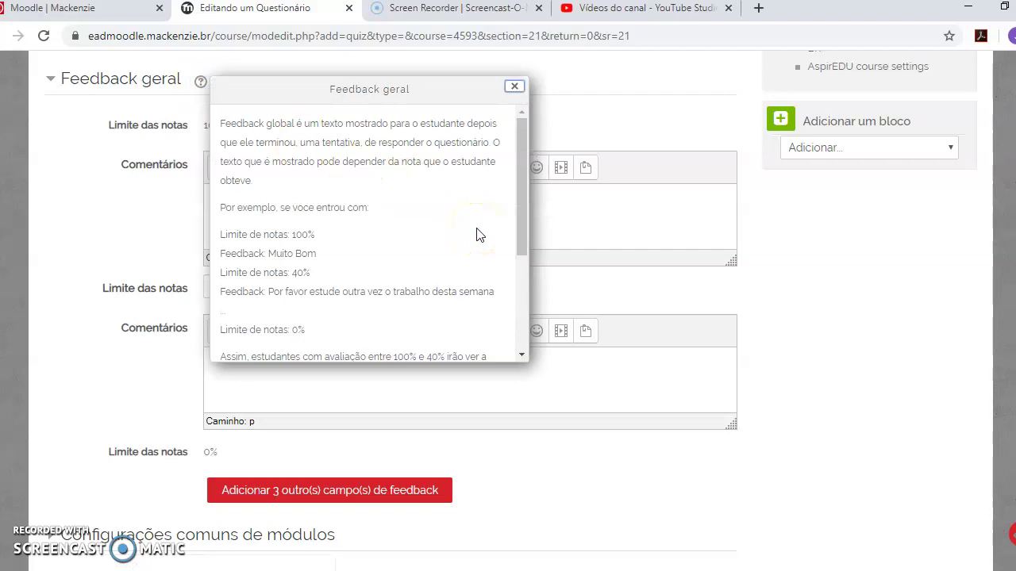
{"action": "left_click_drag", "start_coordinate": [521, 219], "coordinate": [532, 273]}
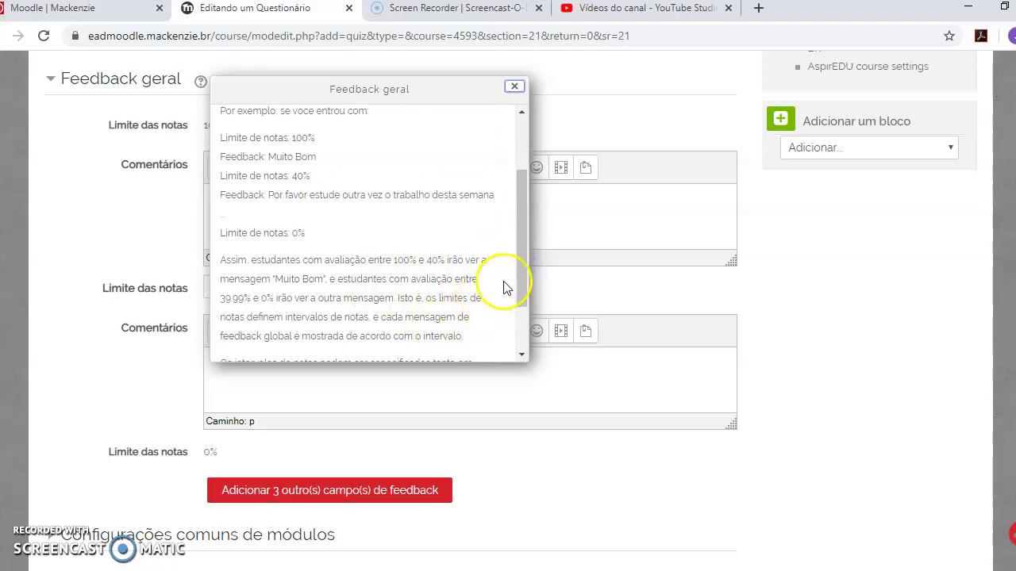
{"action": "left_click_drag", "start_coordinate": [519, 259], "coordinate": [521, 302]}
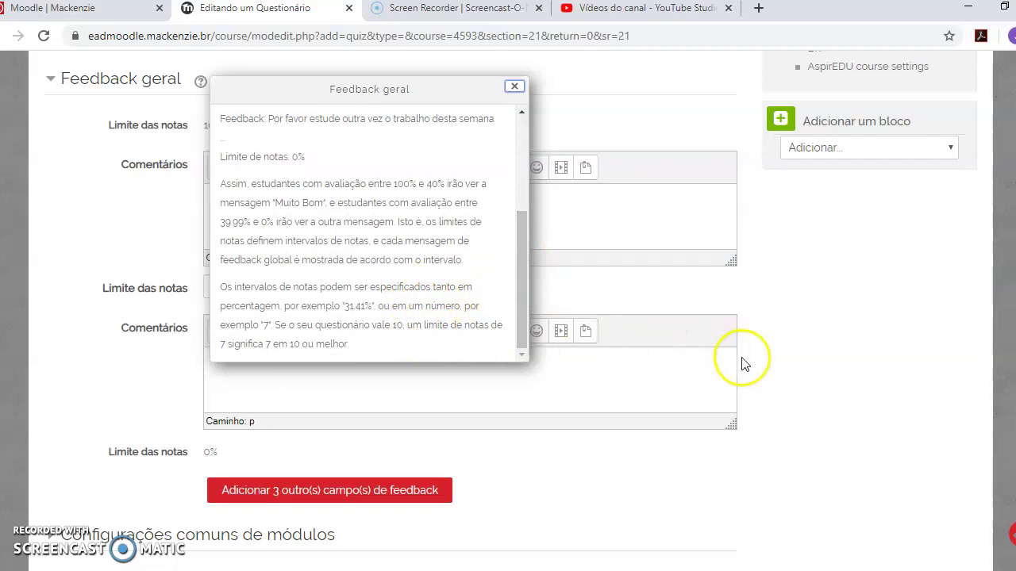
{"action": "left_click", "coordinate": [514, 88]}
{"action": "left_click", "coordinate": [409, 497]}
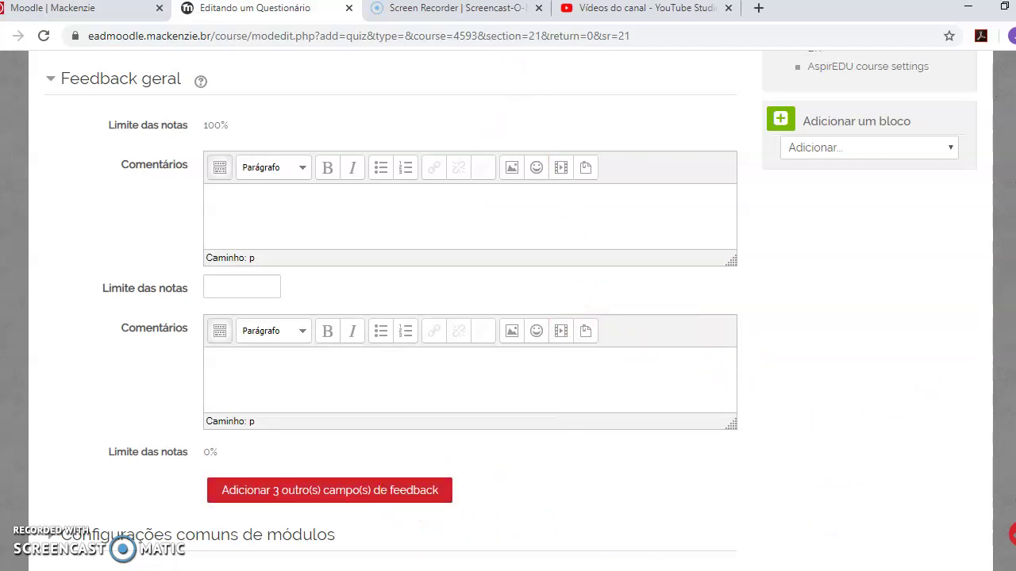
- Save the new quiz and return to the course
{"action": "scroll", "coordinate": [508, 318], "scroll_direction": "down", "scroll_amount": 5}
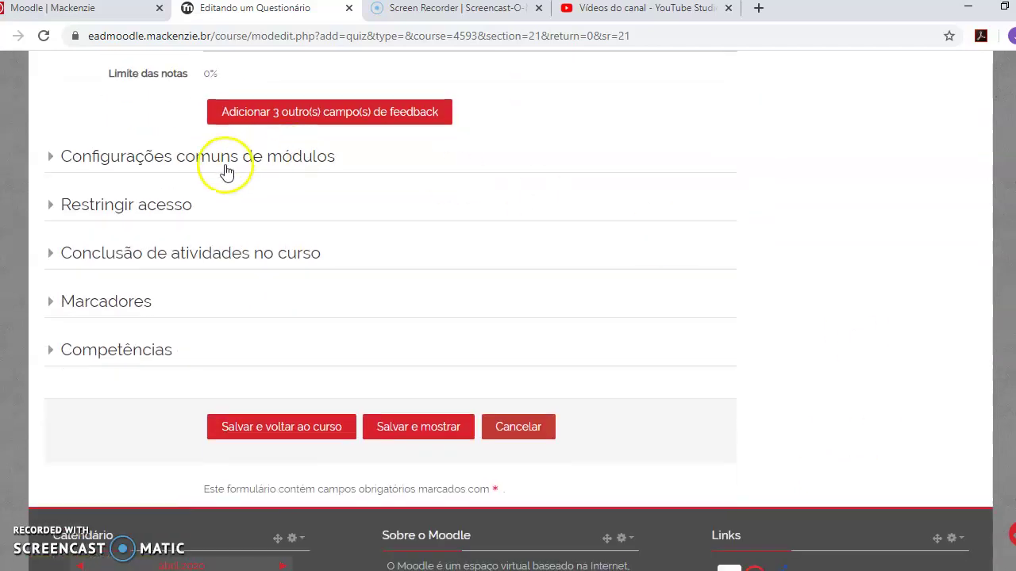
{"action": "left_click", "coordinate": [279, 427]}
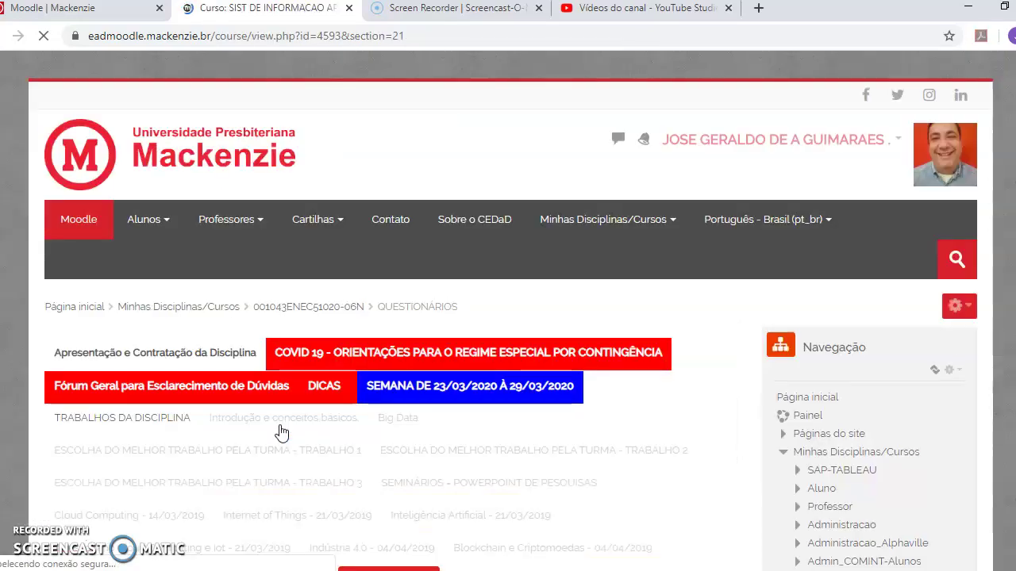
- Open Questionário do dia 31/03/2020 in the QUESTIONÁRIOS section and start editing the quiz
{"action": "scroll", "coordinate": [582, 410], "scroll_direction": "down", "scroll_amount": 5}
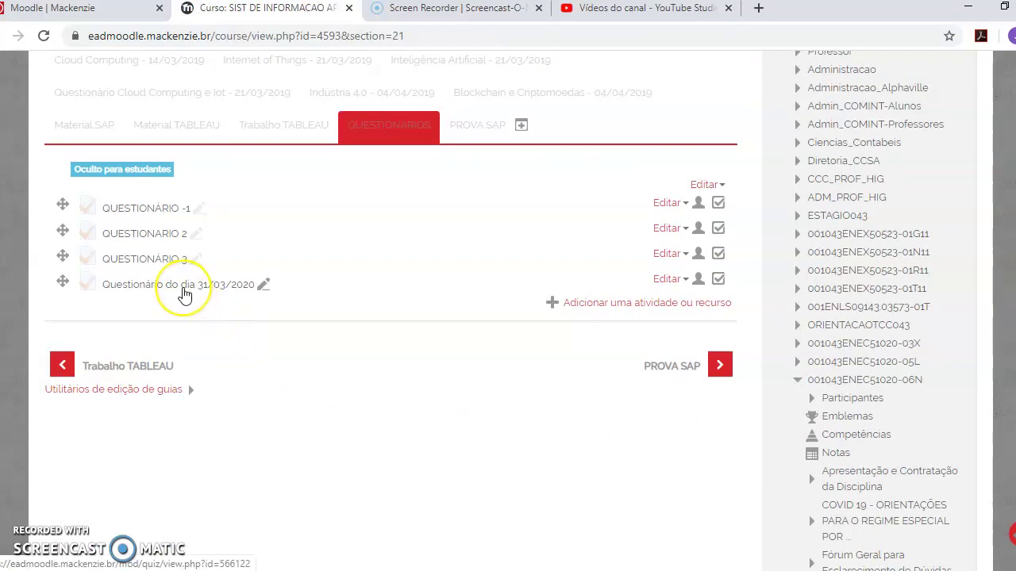
{"action": "left_click", "coordinate": [184, 294]}
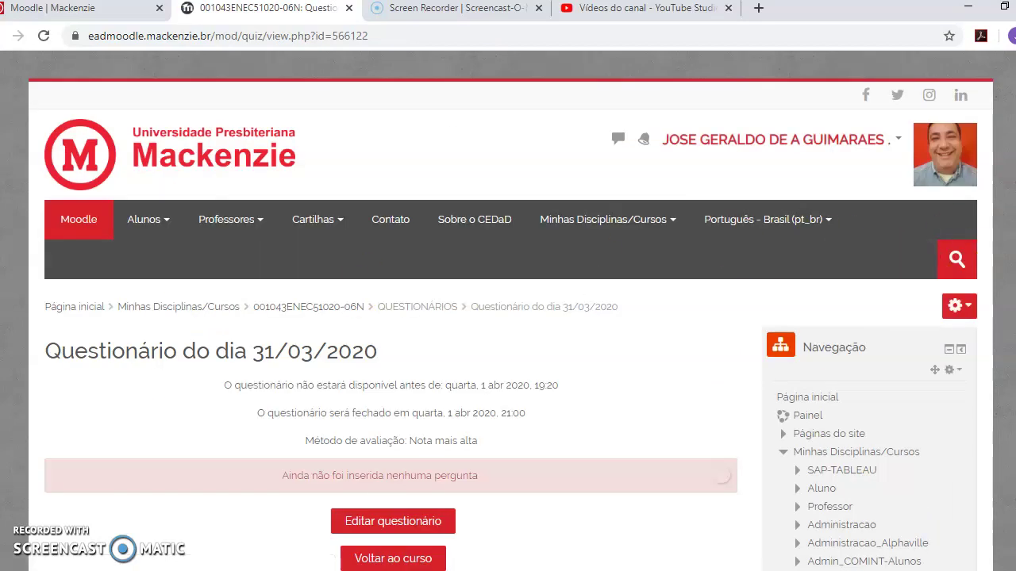
{"action": "scroll", "coordinate": [355, 164], "scroll_direction": "down", "scroll_amount": 3}
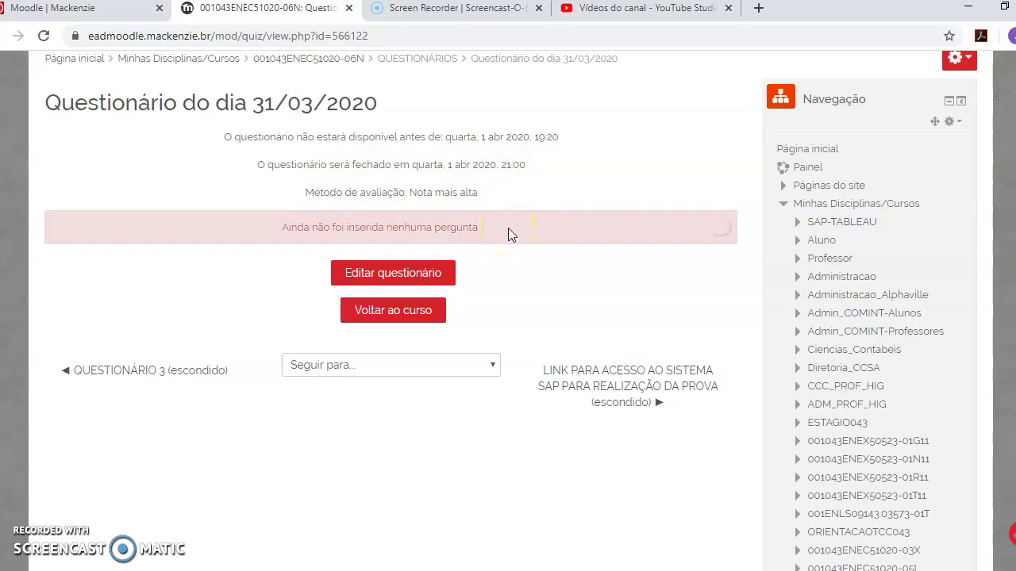
{"action": "left_click", "coordinate": [428, 278]}
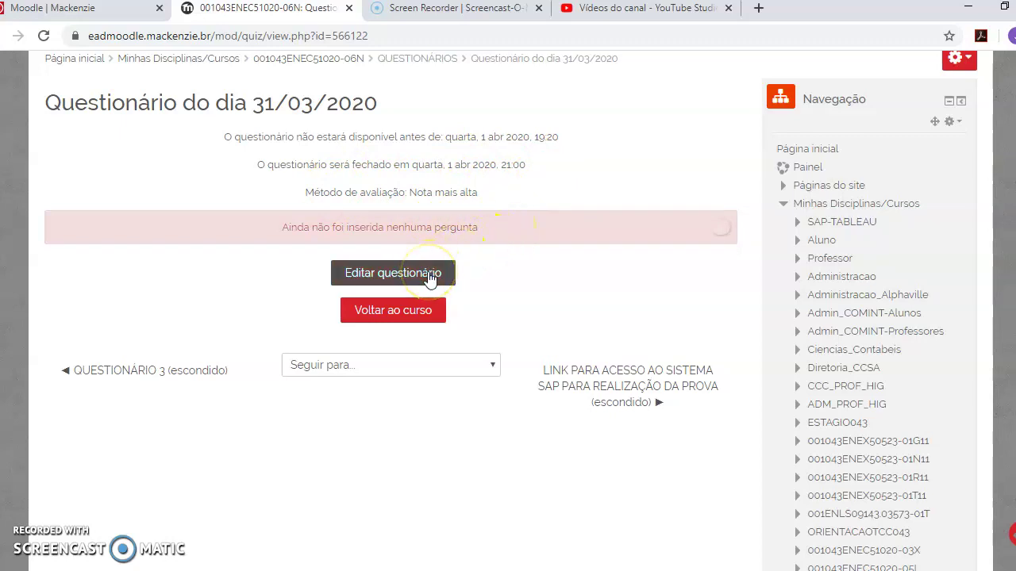